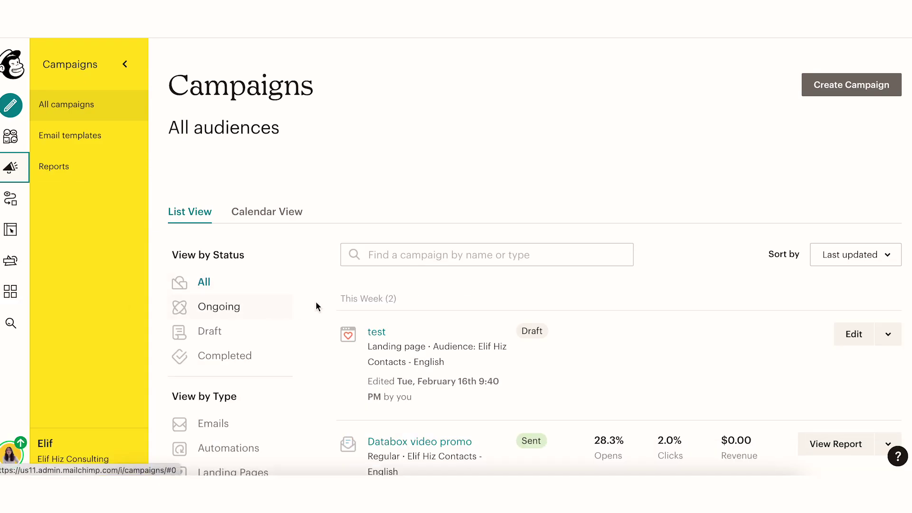
Filter the campaigns list by type so that it lists only landing pages
scroll(386, 267, down, 1)
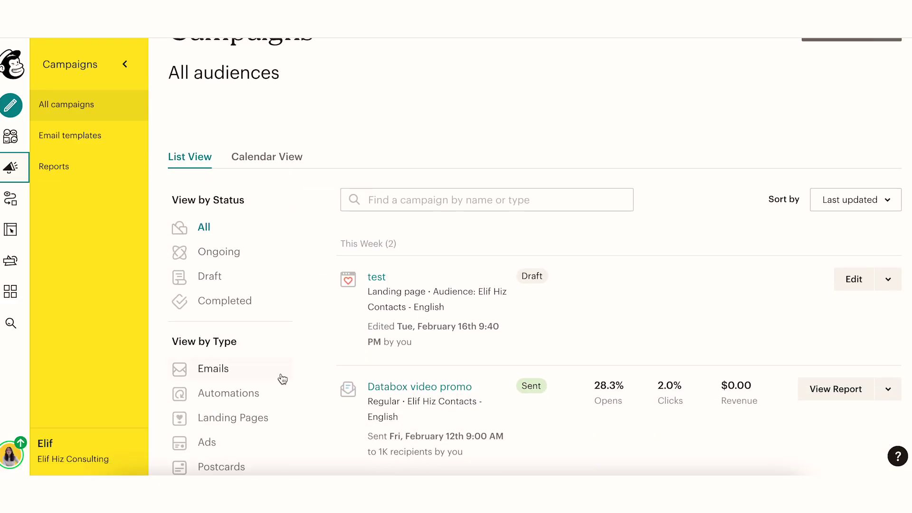
scroll(281, 377, down, 1)
click(242, 346)
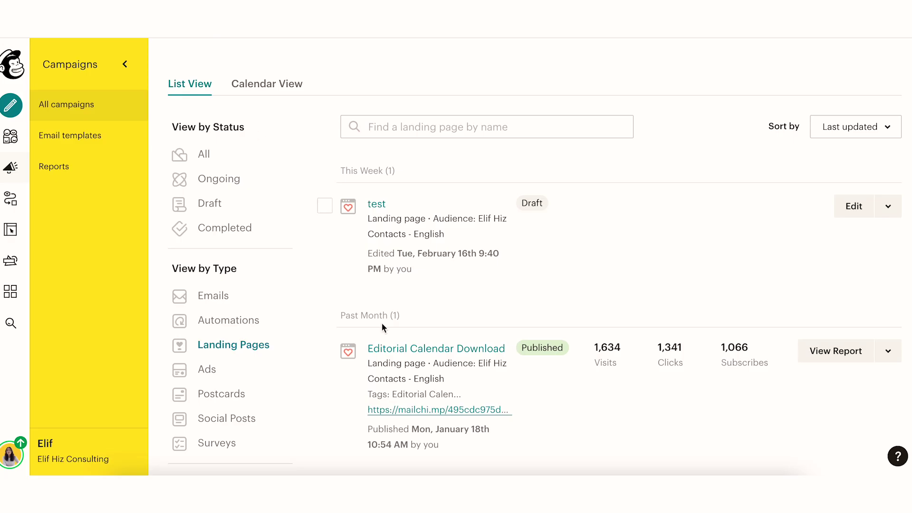
Review the existing landing pages in the list, including their publication dates, visits, clicks and subscribes
scroll(351, 347, down, 2)
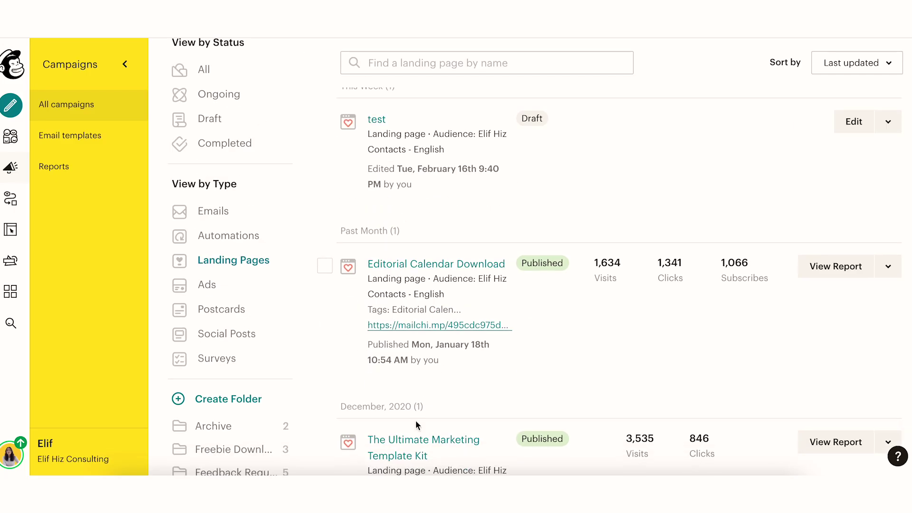
scroll(417, 422, down, 3)
scroll(415, 420, down, 6)
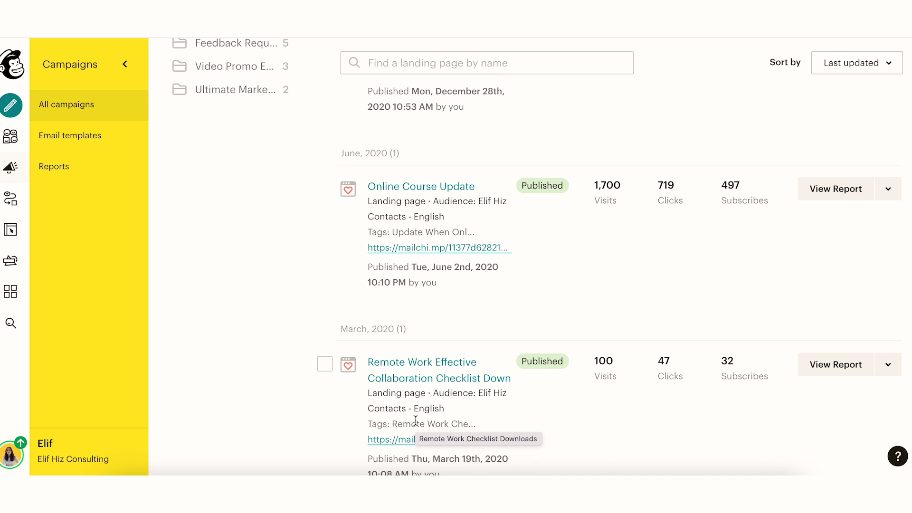
scroll(597, 423, down, 2)
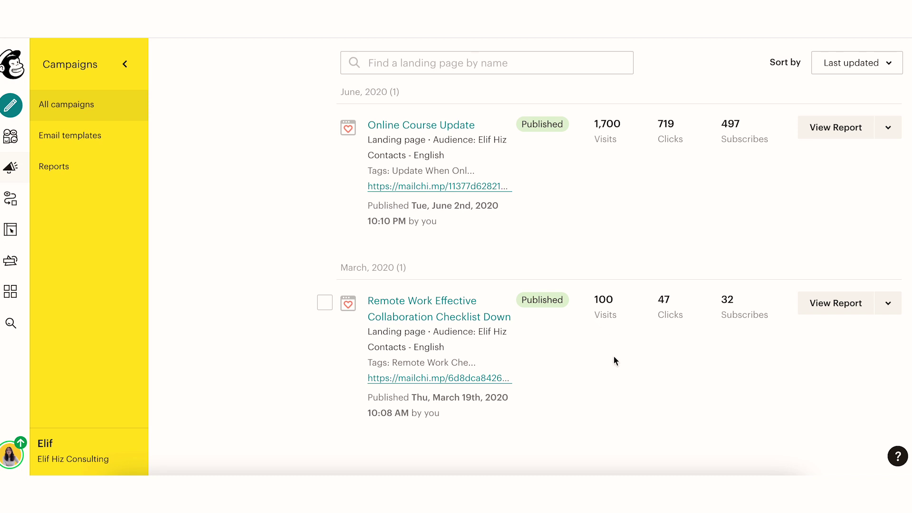
scroll(614, 357, up, 1)
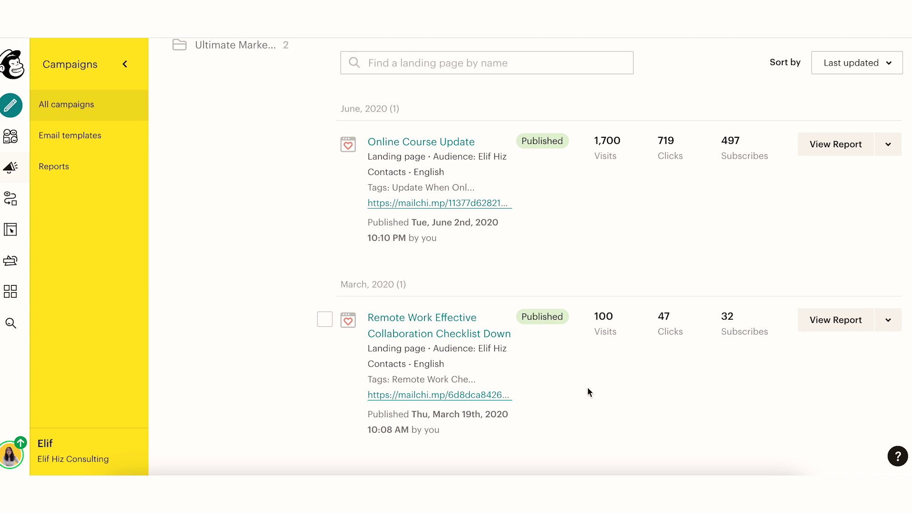
scroll(587, 388, up, 1)
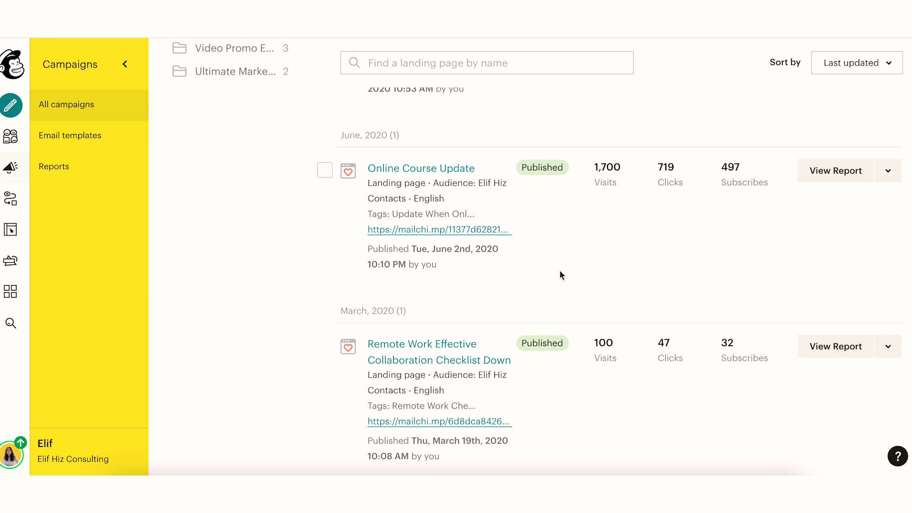
scroll(560, 270, up, 1)
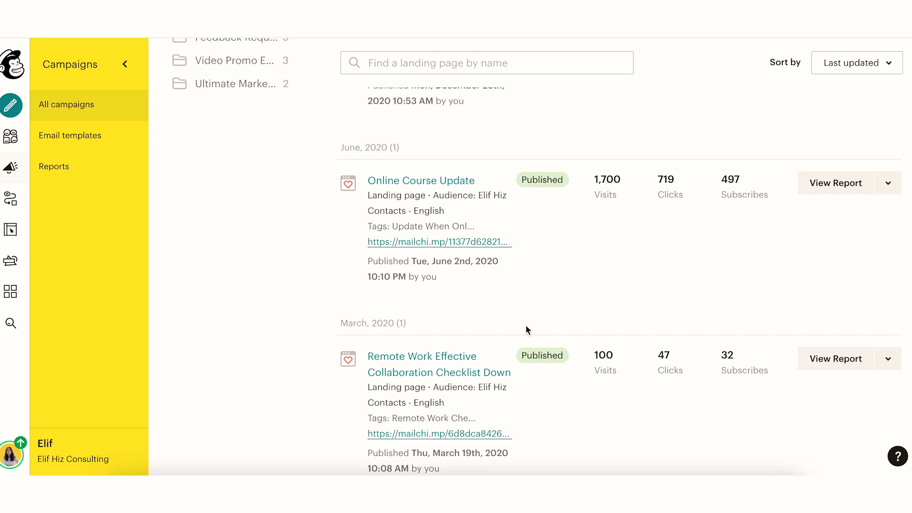
scroll(532, 307, down, 3)
scroll(502, 283, up, 4)
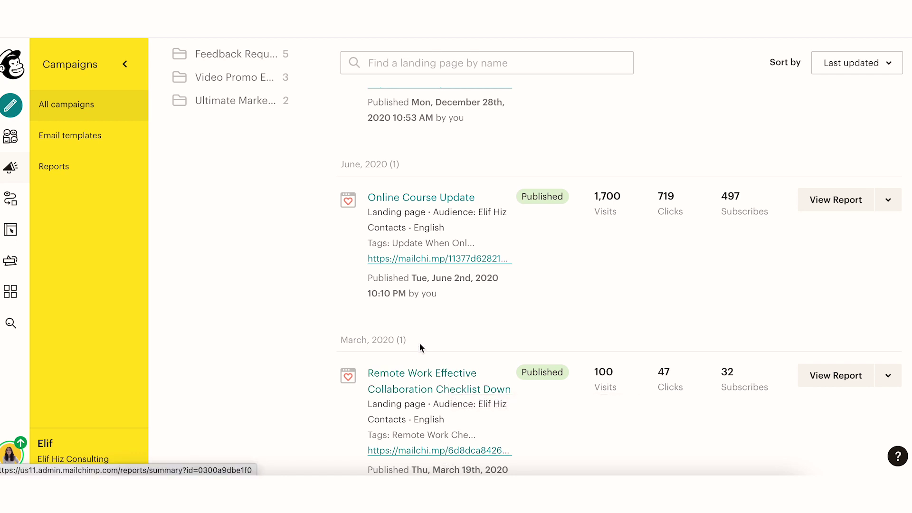
scroll(441, 223, up, 2)
scroll(440, 224, up, 2)
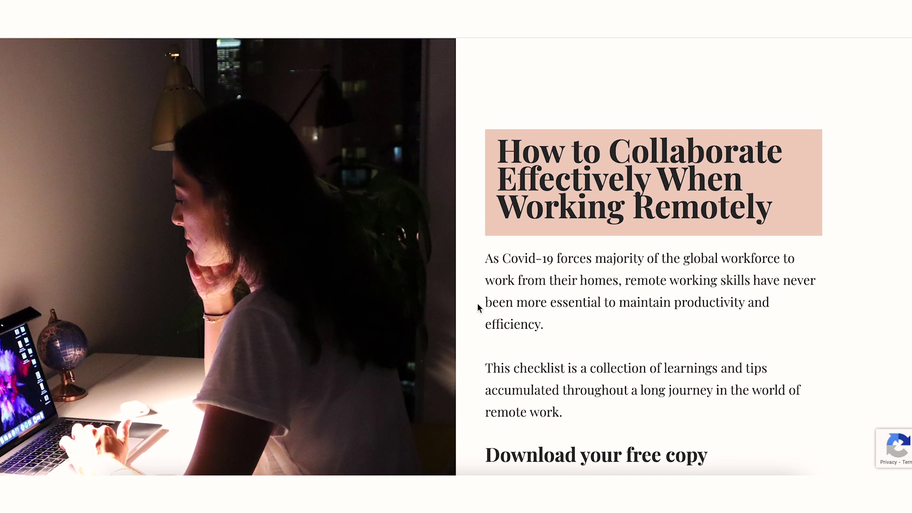
Examine the published remote work checklist landing page, from its headline and description to the email signup form
scroll(478, 307, down, 3)
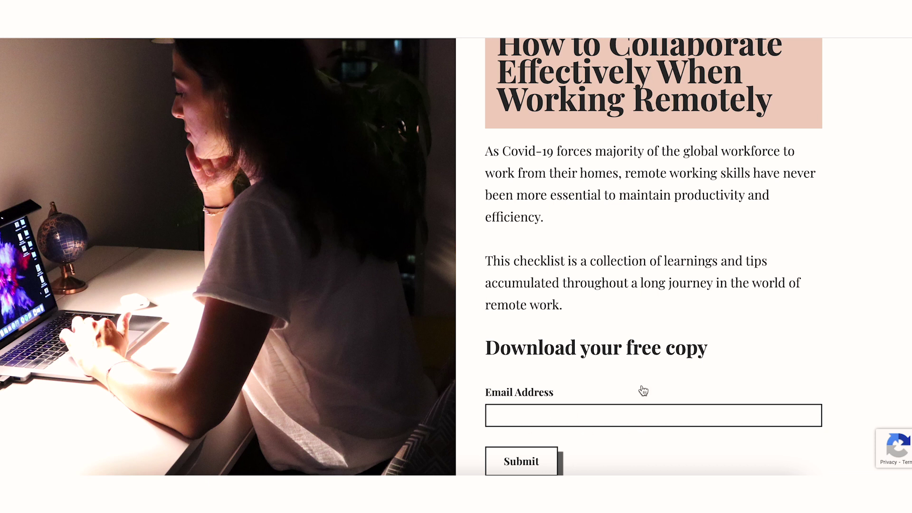
scroll(641, 353, up, 2)
scroll(565, 304, down, 3)
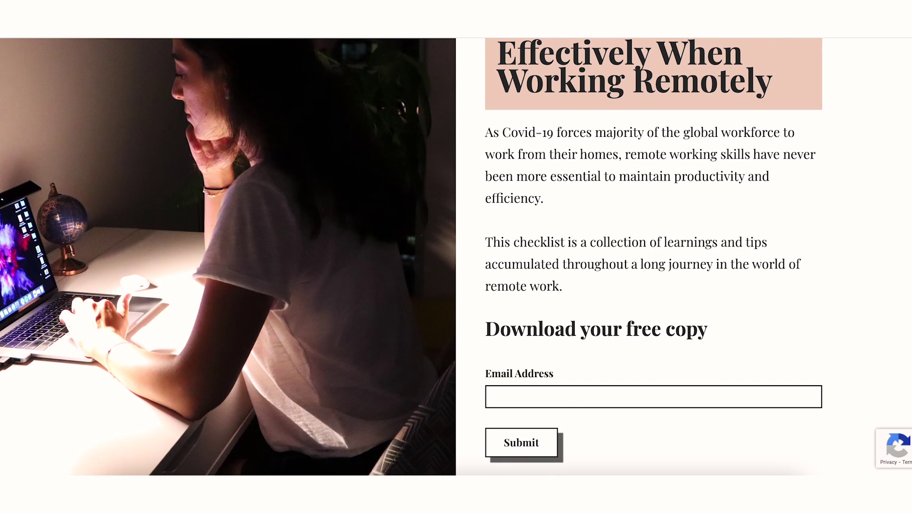
scroll(576, 124, up, 1)
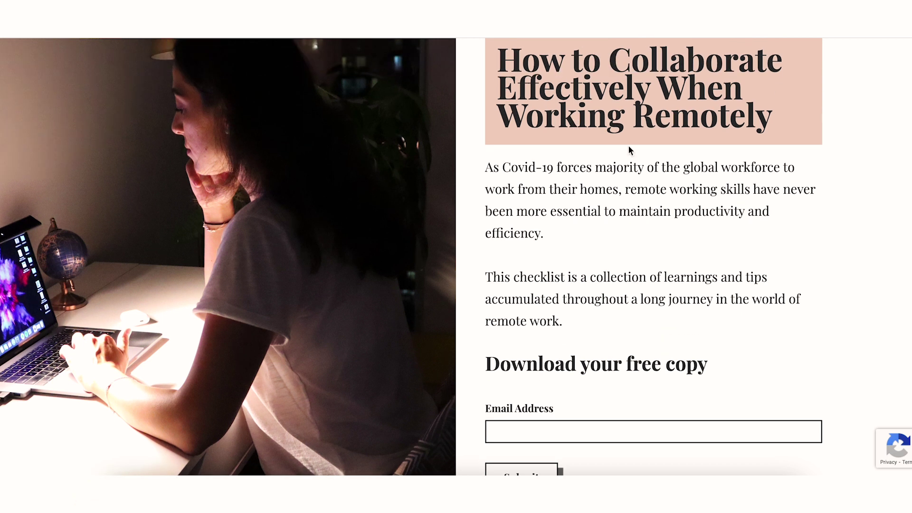
scroll(648, 258, down, 2)
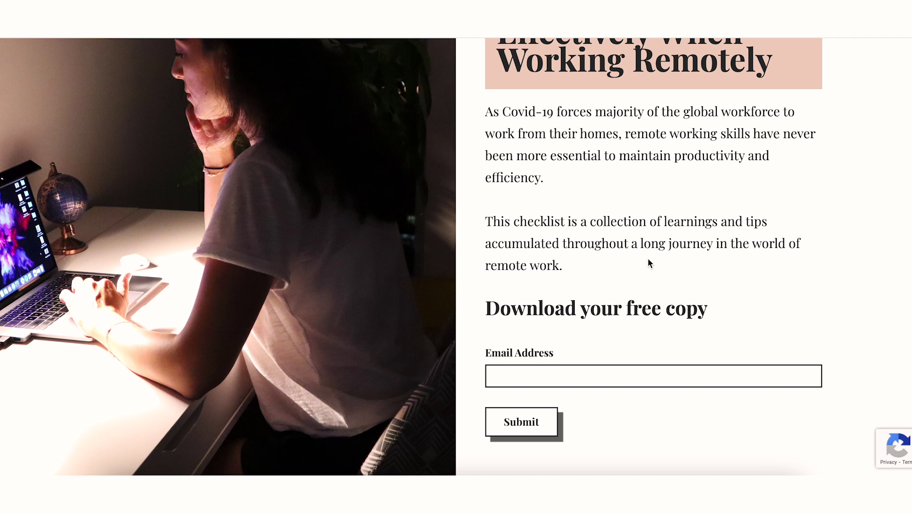
scroll(617, 314, down, 2)
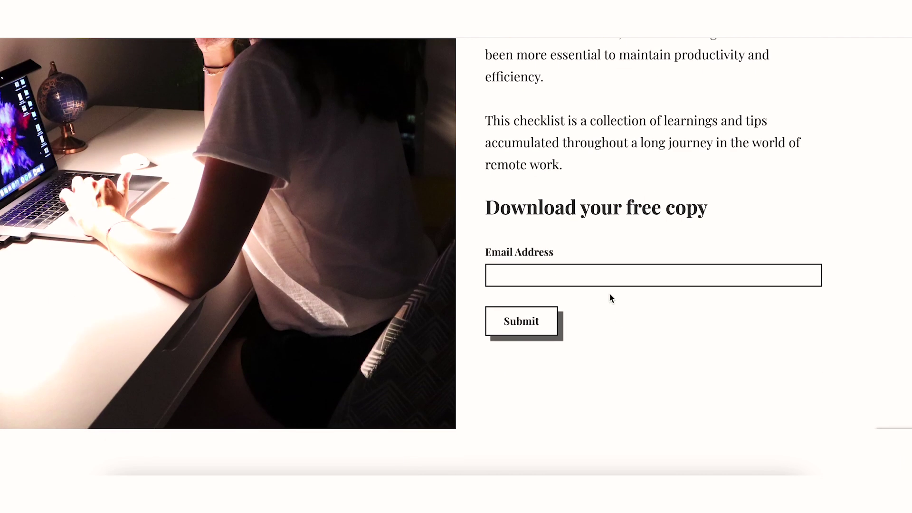
scroll(561, 352, up, 2)
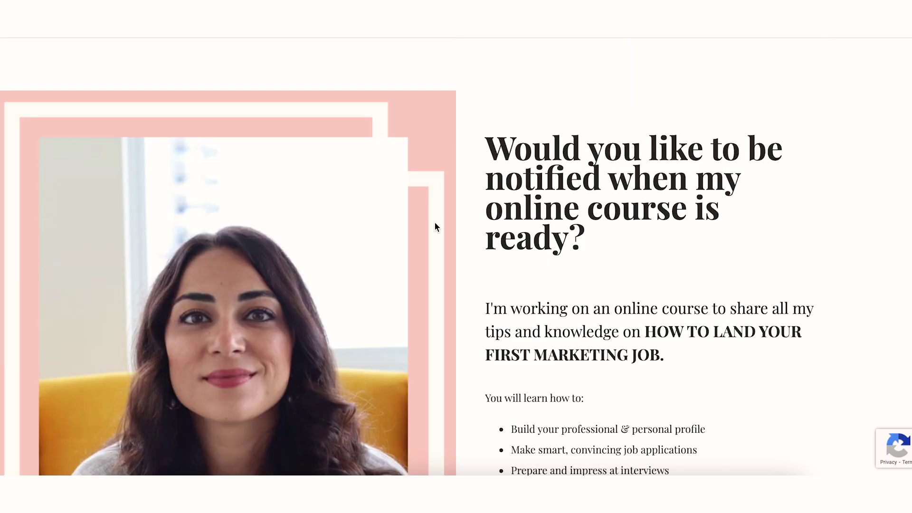
Examine the online course notification landing page, including its learning points and signup form fields
scroll(434, 222, down, 2)
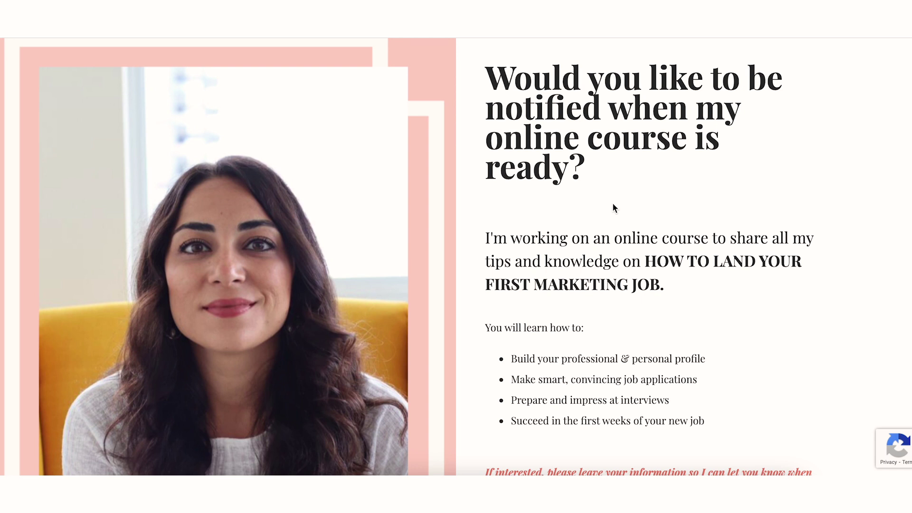
scroll(592, 269, down, 2)
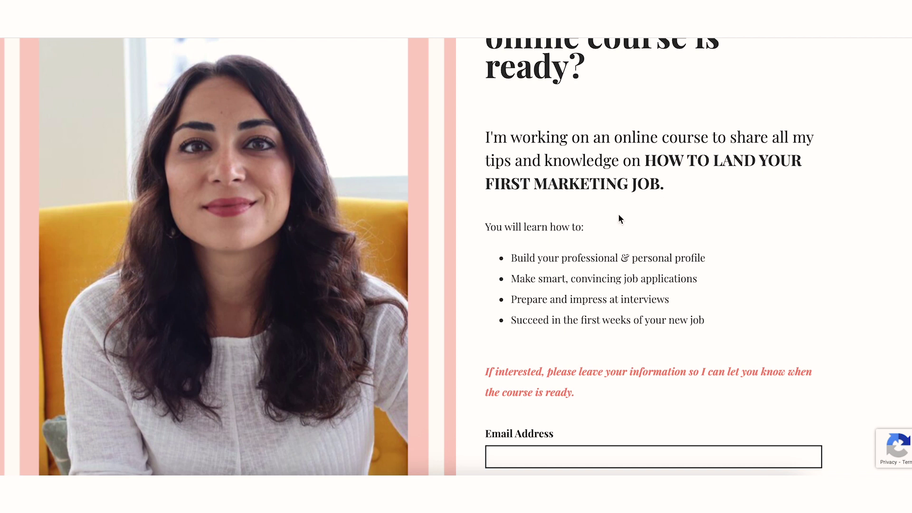
scroll(619, 217, down, 1)
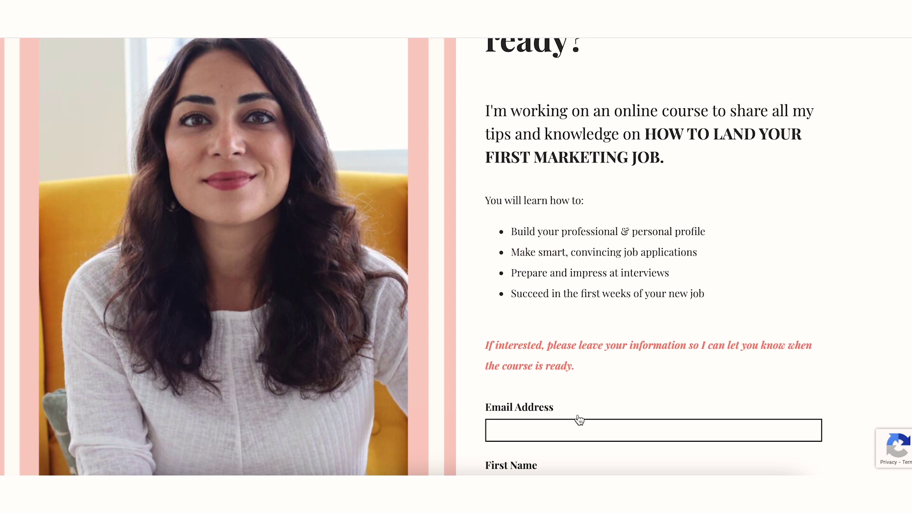
scroll(578, 420, down, 5)
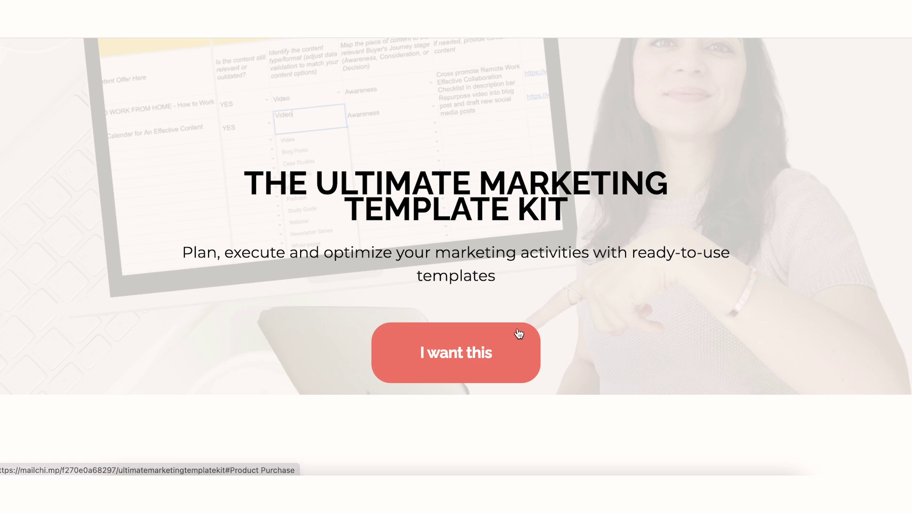
Examine the Ultimate Marketing Template Kit landing page and close its checkout form
scroll(519, 335, down, 2)
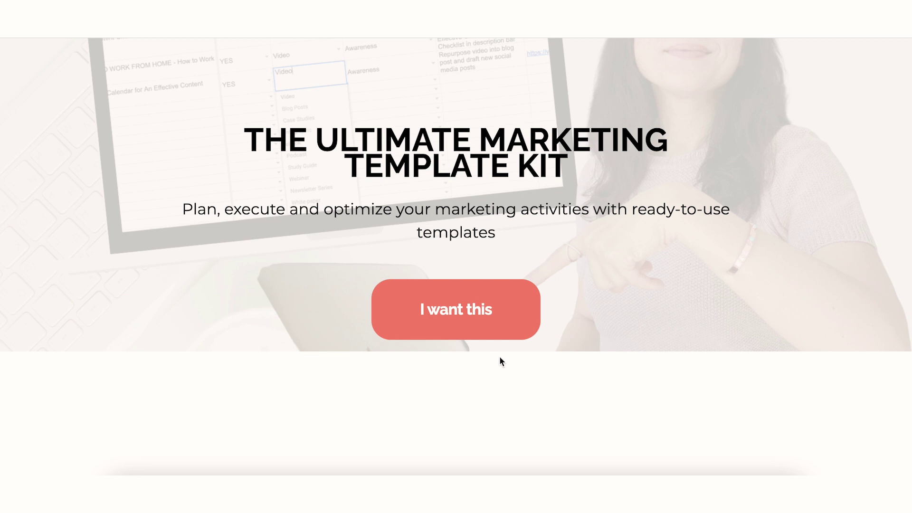
scroll(574, 381, down, 1)
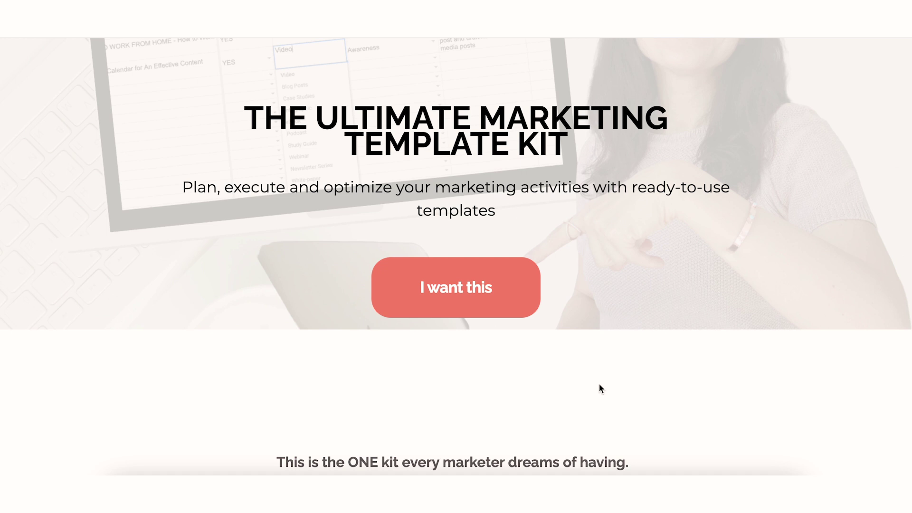
scroll(659, 430, down, 1)
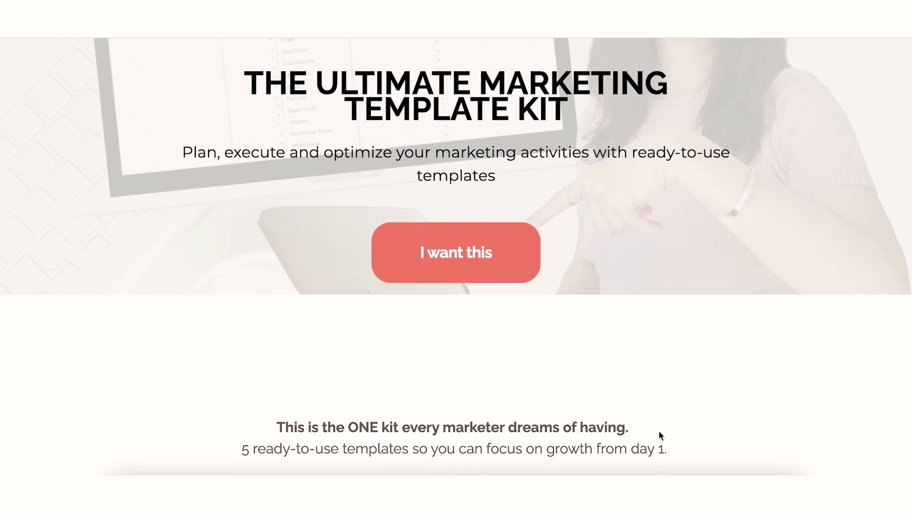
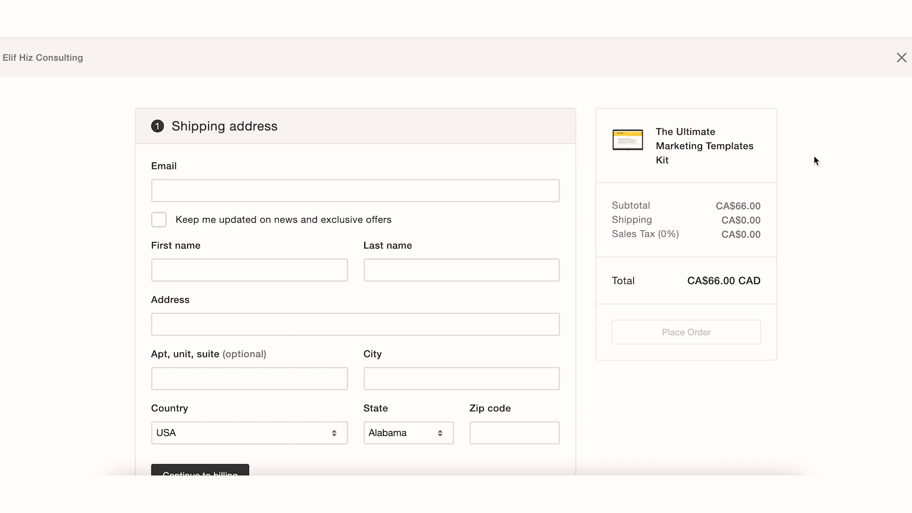
click(902, 59)
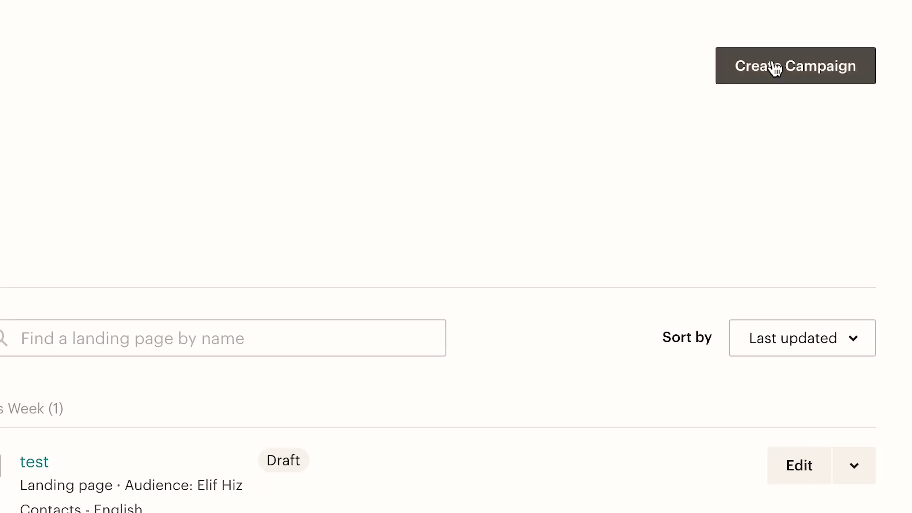
Start a new campaign and choose Landing page as the campaign type
click(775, 68)
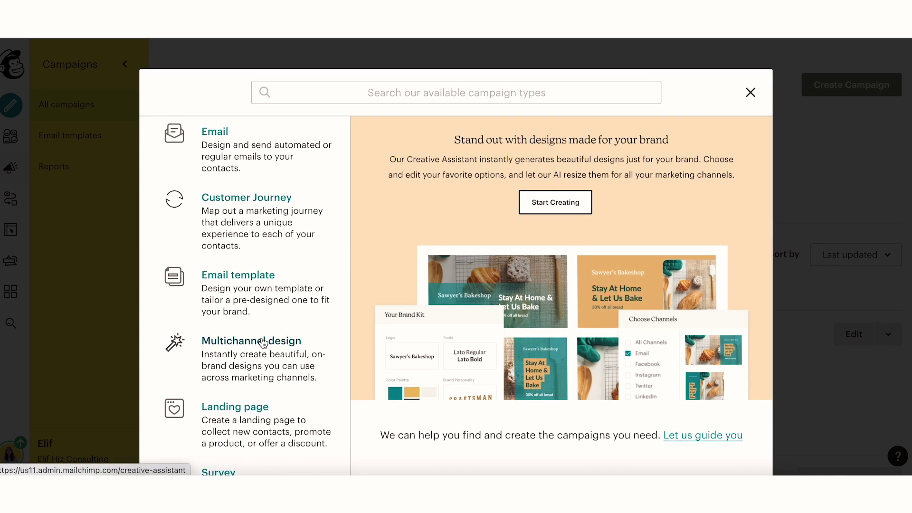
scroll(263, 343, down, 10)
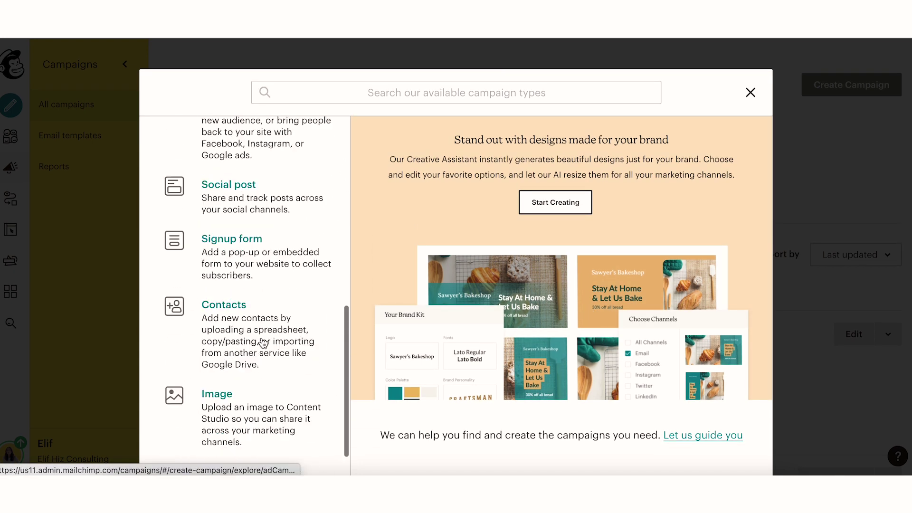
scroll(263, 343, up, 5)
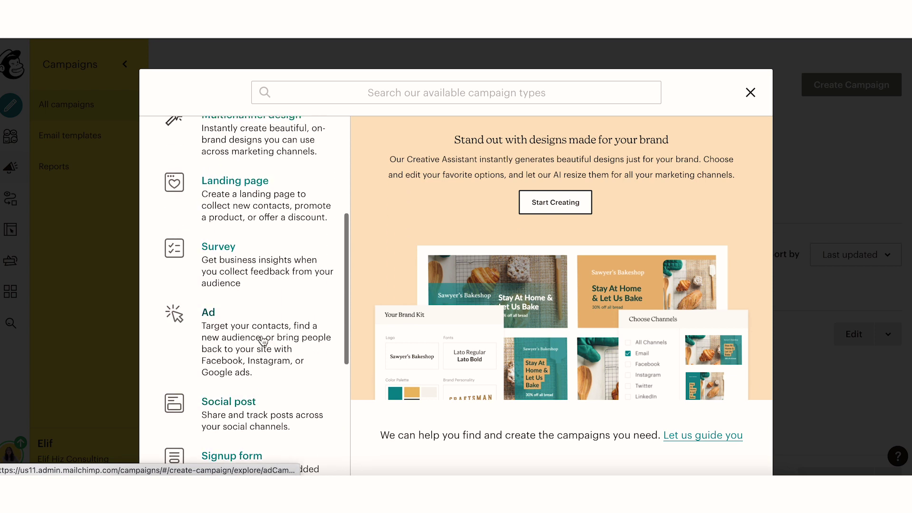
scroll(263, 340, up, 2)
click(240, 278)
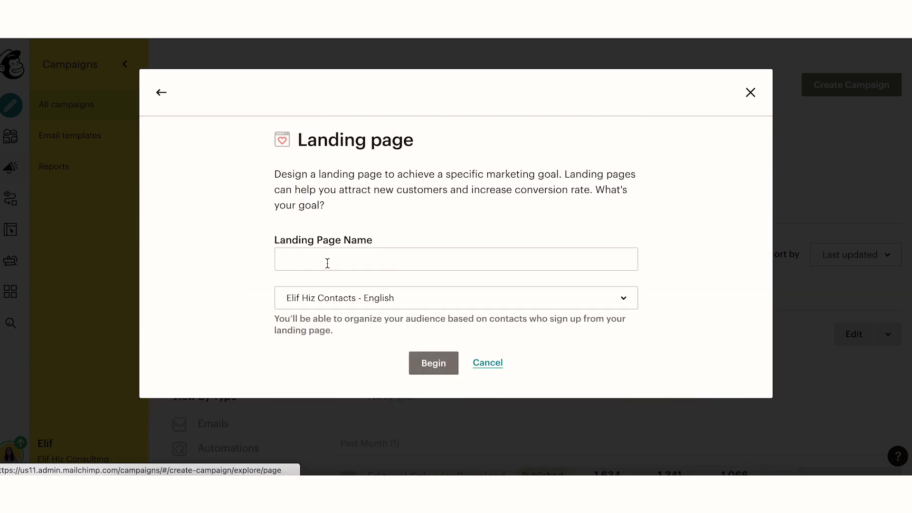
Name the landing page test2, assign it to the English contacts audience and begin building it
click(347, 263)
text(t)
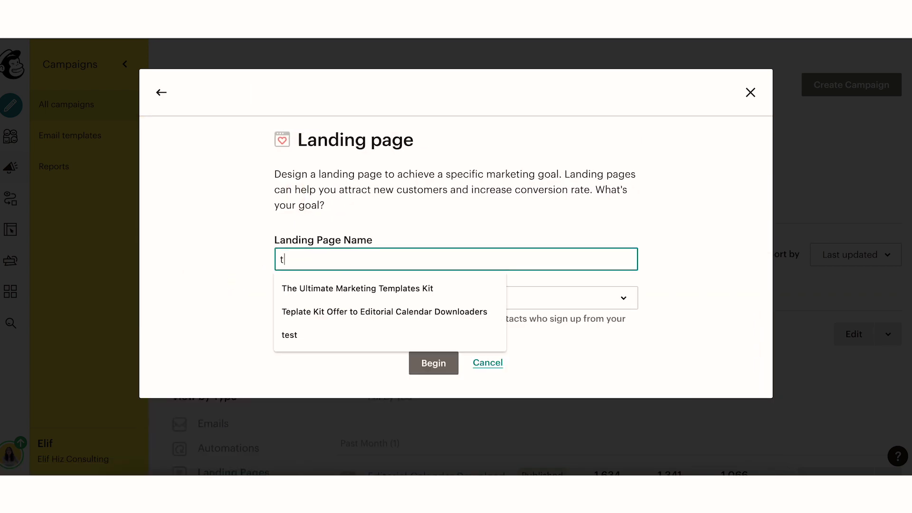
text(est2)
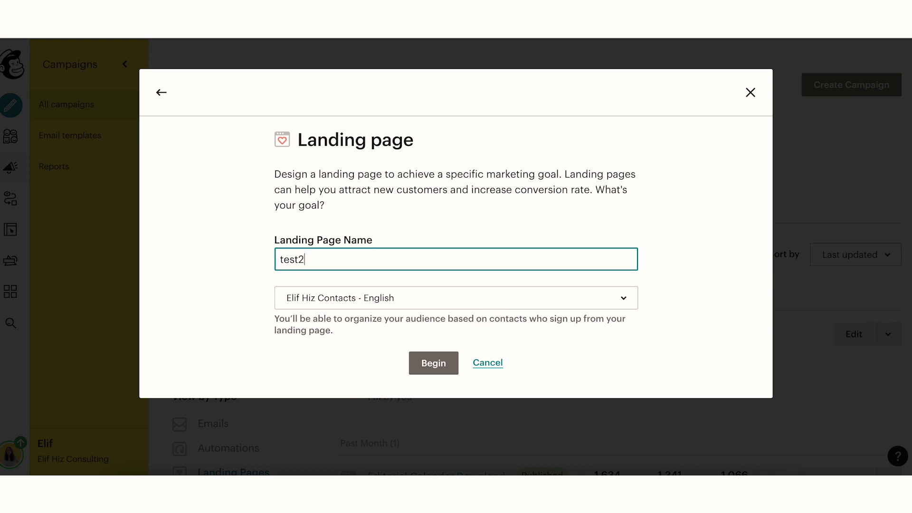
click(364, 298)
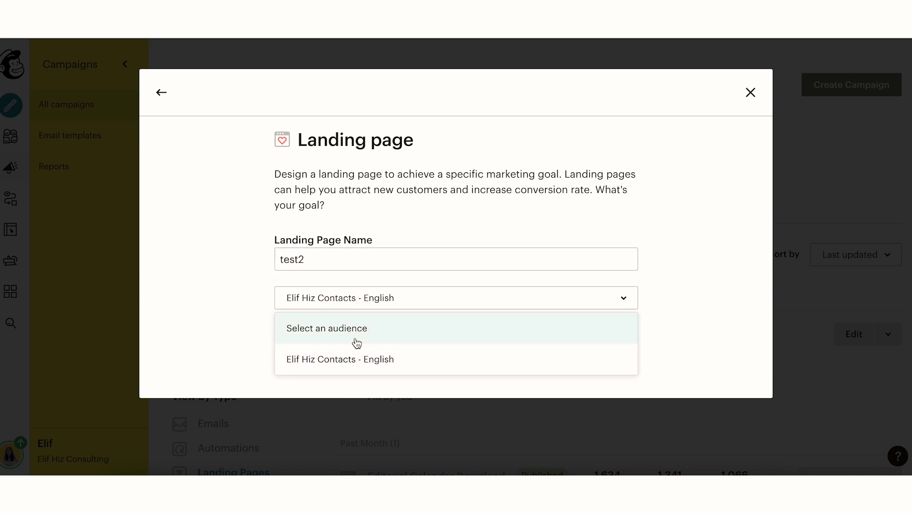
click(345, 367)
click(423, 366)
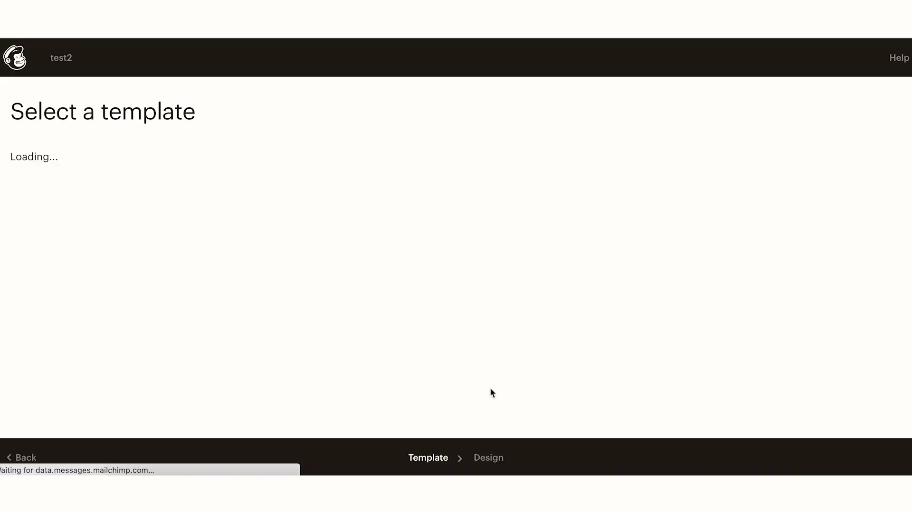
Examine the available landing page templates for lead generation, accepting payments, growing a list and promoting products
scroll(393, 259, down, 1)
scroll(355, 405, down, 1)
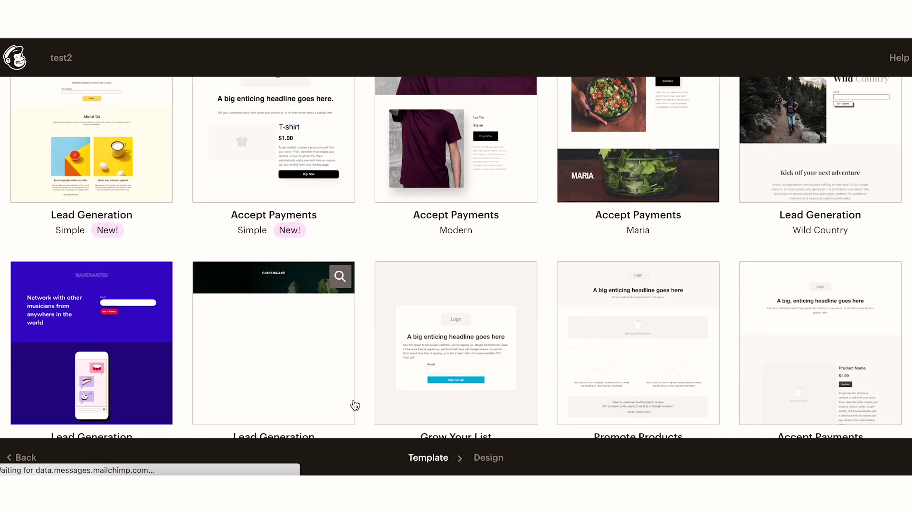
scroll(355, 404, up, 1)
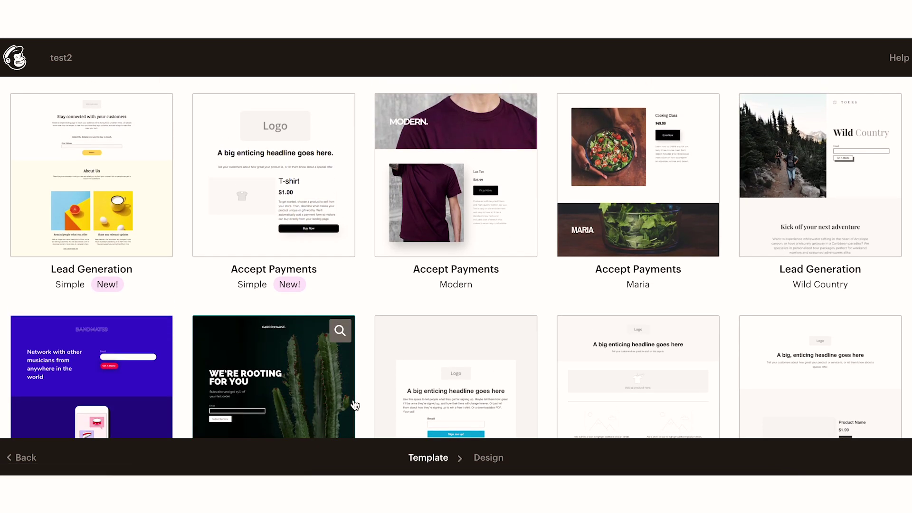
scroll(354, 329, up, 1)
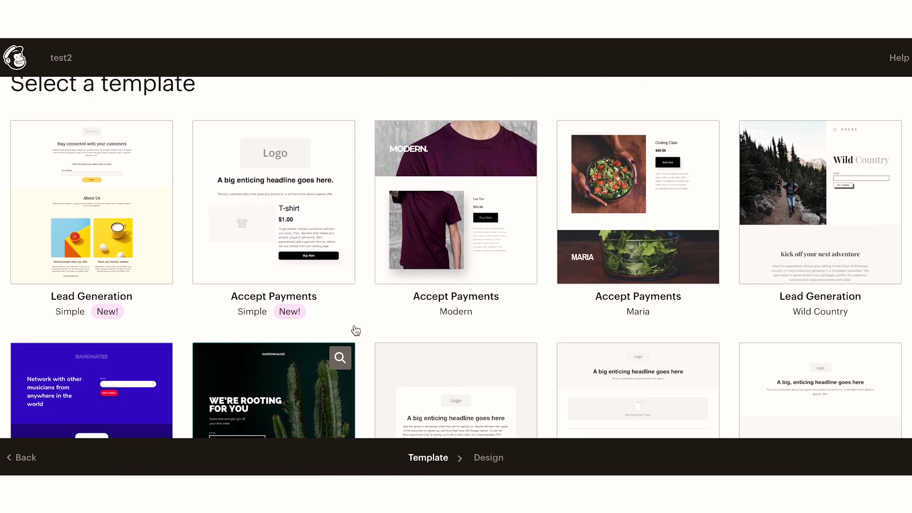
scroll(354, 330, down, 3)
scroll(328, 332, up, 1)
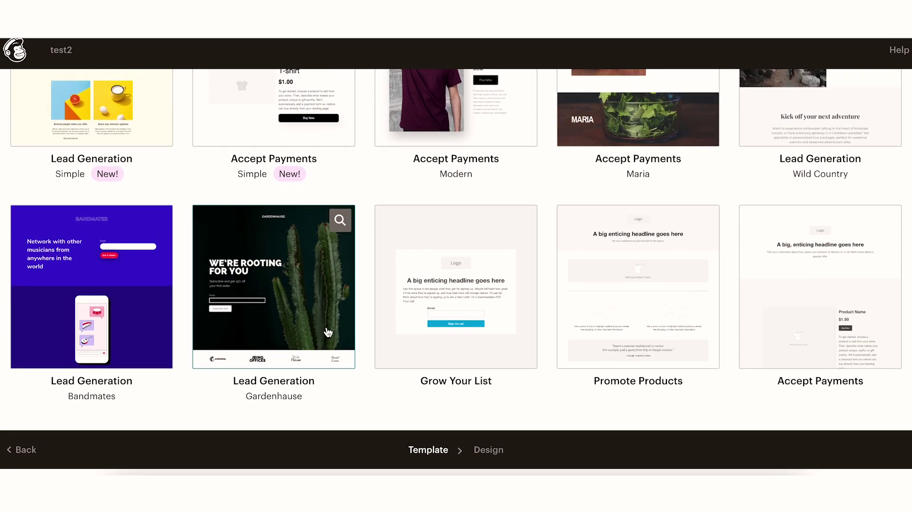
scroll(328, 333, up, 1)
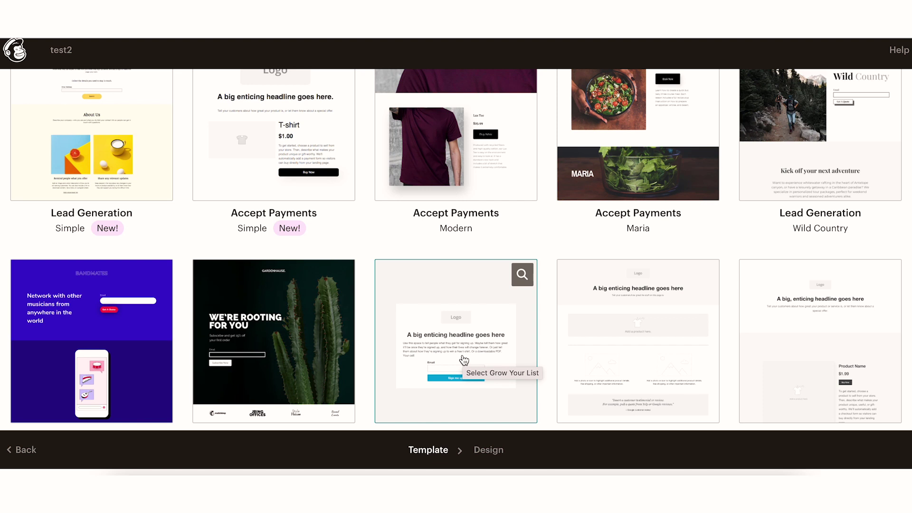
scroll(464, 360, up, 2)
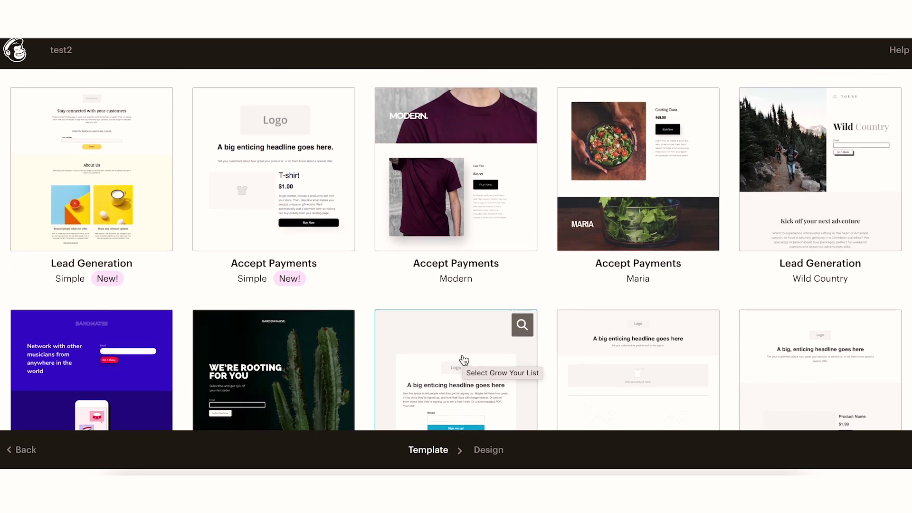
scroll(329, 269, down, 3)
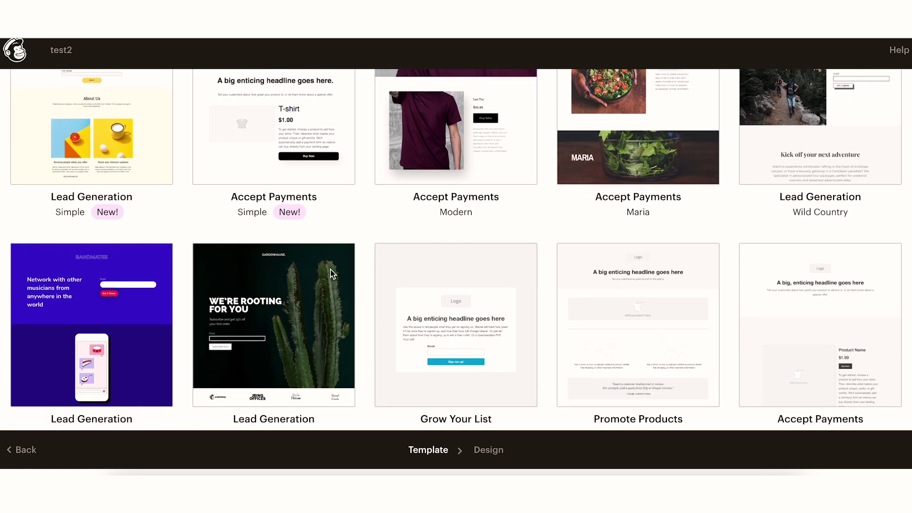
scroll(475, 310, up, 3)
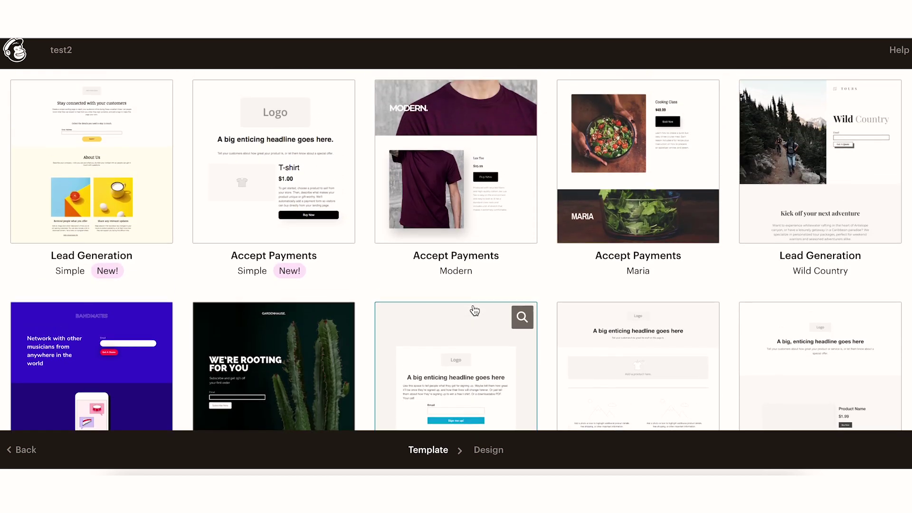
scroll(475, 311, down, 2)
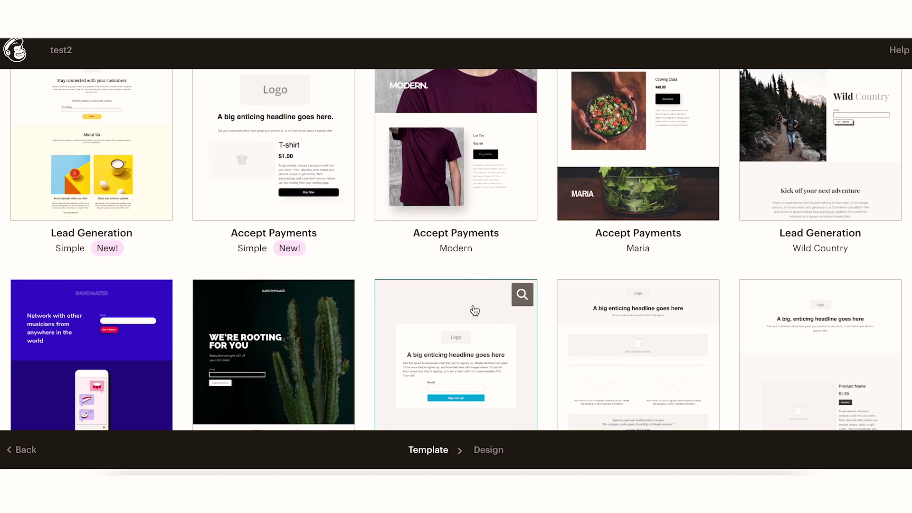
scroll(466, 355, up, 3)
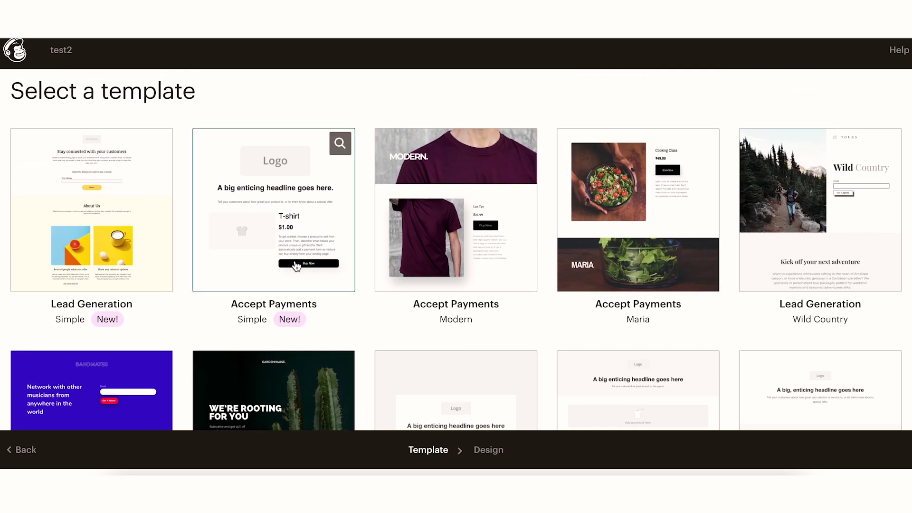
Choose the Simple version of the Accept Payments template and look over its page layout from logo to footer
click(299, 210)
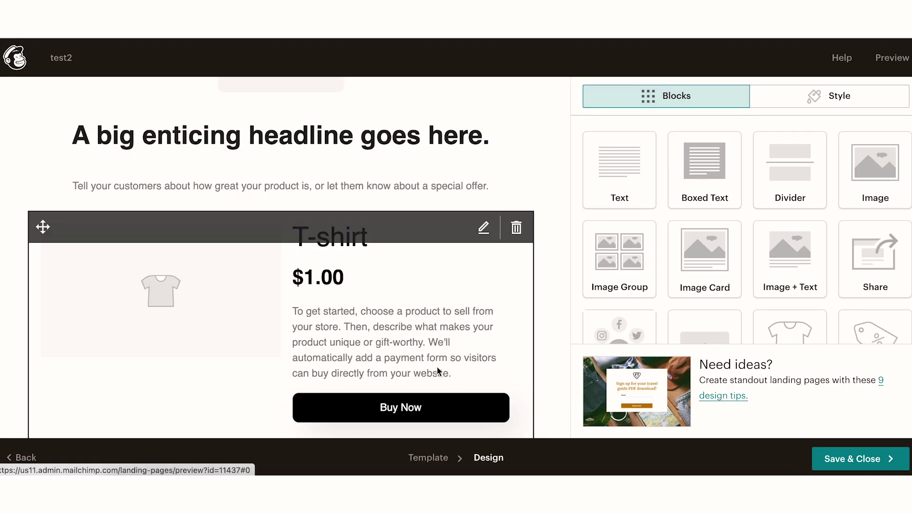
scroll(379, 340, up, 3)
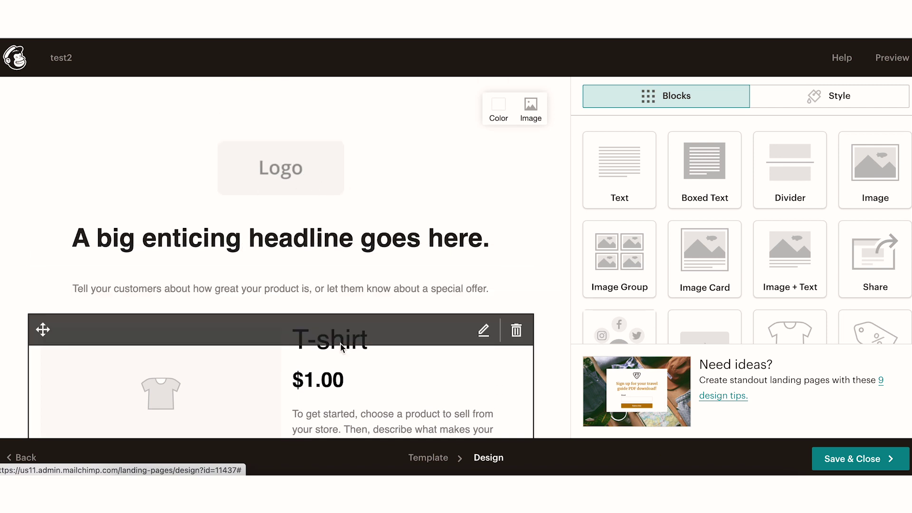
scroll(340, 343, down, 3)
scroll(341, 348, down, 3)
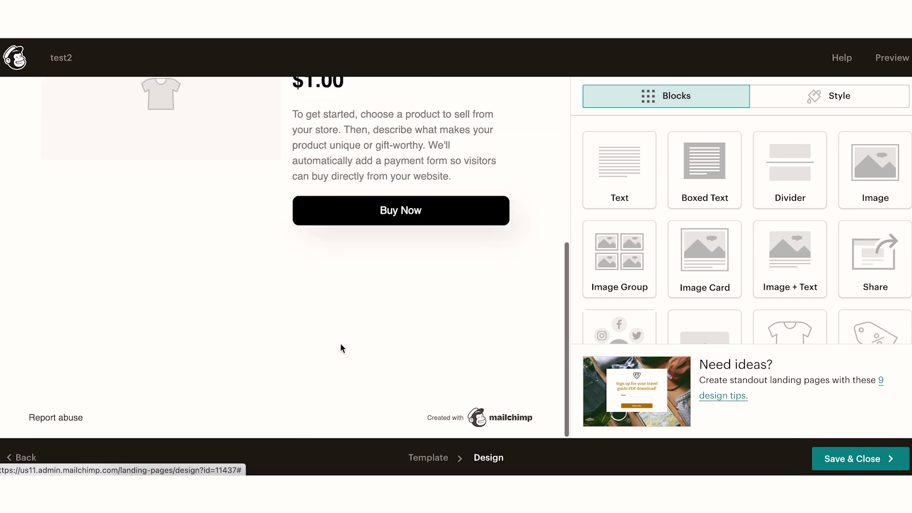
scroll(340, 348, up, 5)
scroll(340, 344, up, 1)
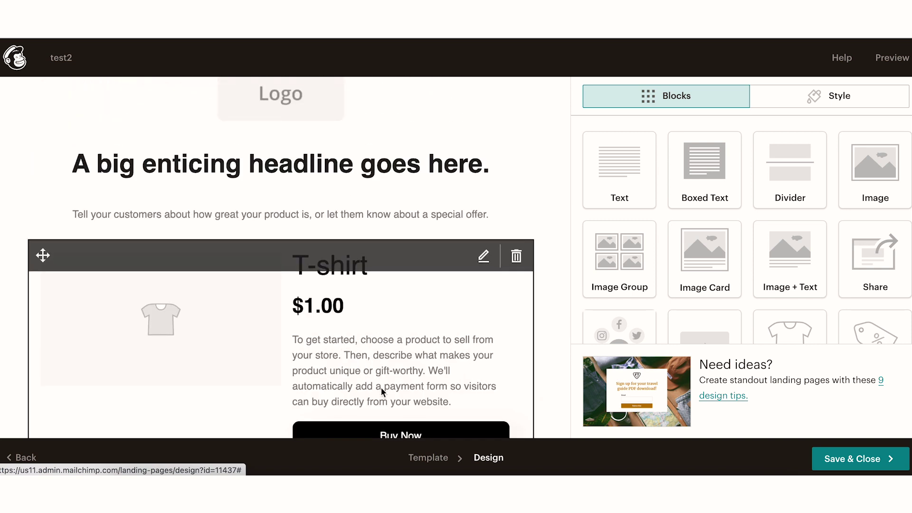
Add a Text block with its default text between the introductory sentence and the T-shirt product block, and save it
scroll(381, 388, down, 1)
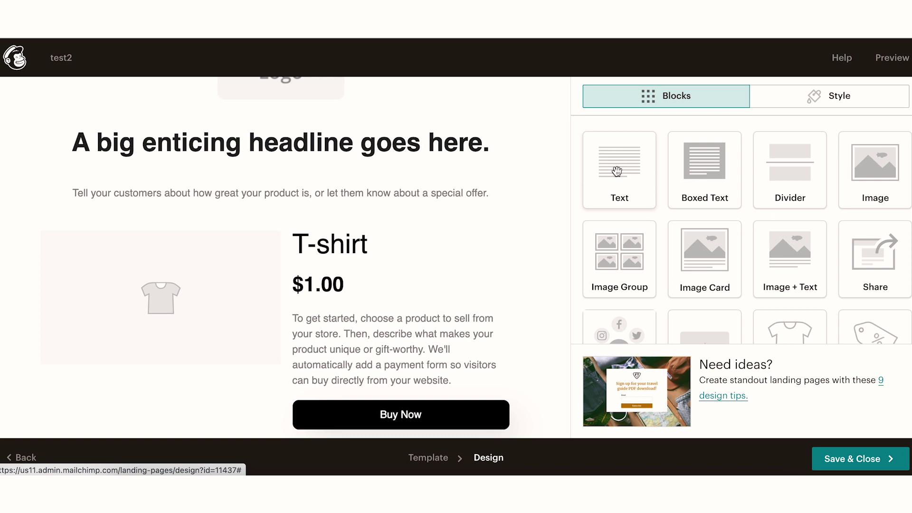
drag(616, 172, 423, 228)
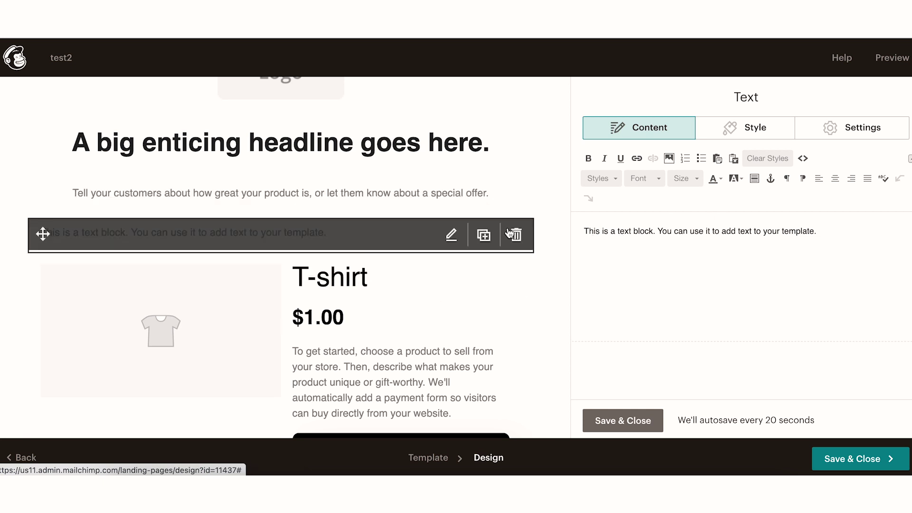
click(622, 420)
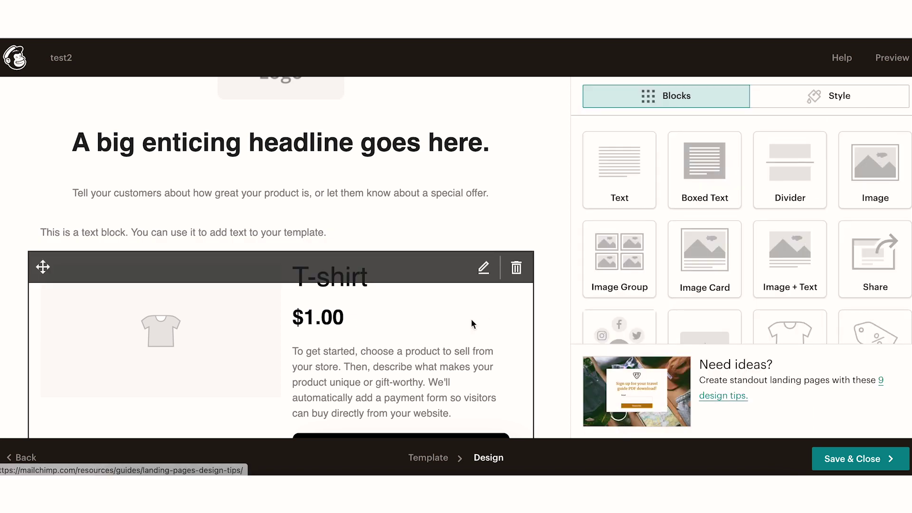
Try to add a Button block between the new text block and the T-shirt product block
scroll(760, 290, down, 2)
scroll(760, 291, down, 1)
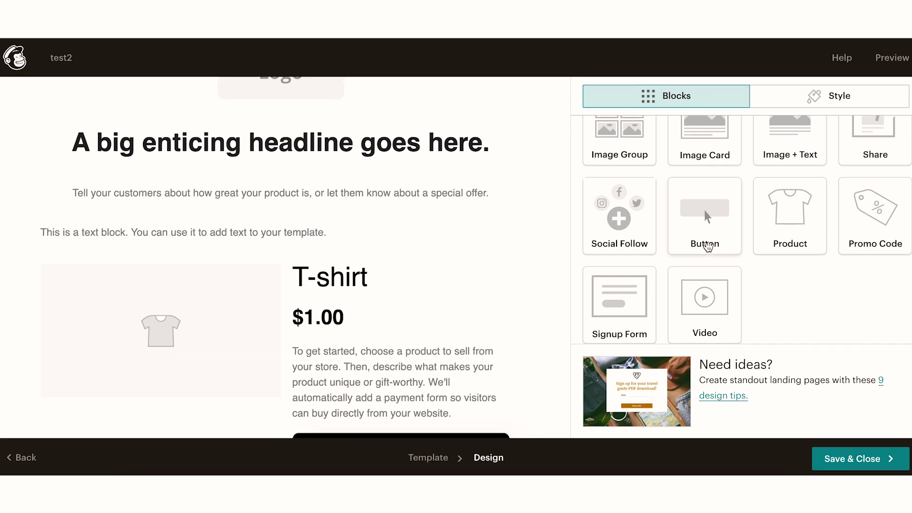
drag(708, 247, 478, 222)
Replace the placeholder T-shirt in the payment block with the store product The Ultimate Marketing Templates Kit
scroll(346, 381, down, 3)
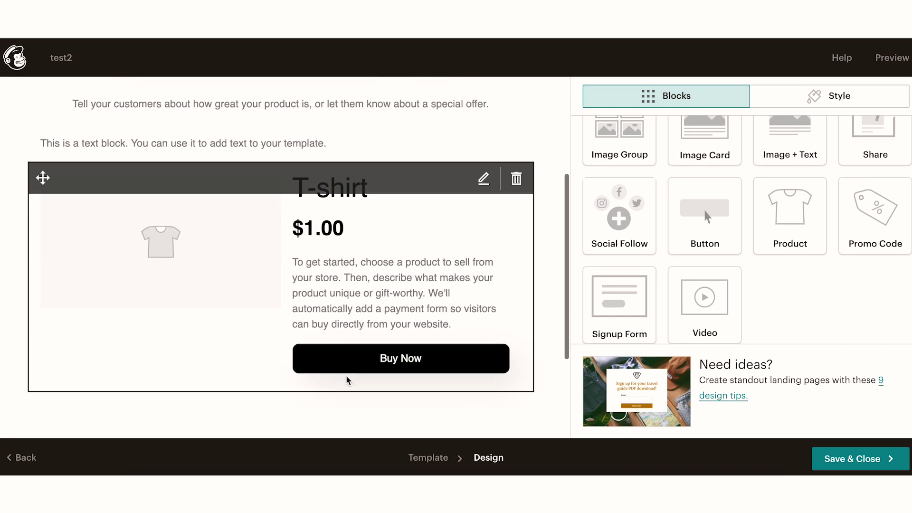
click(372, 272)
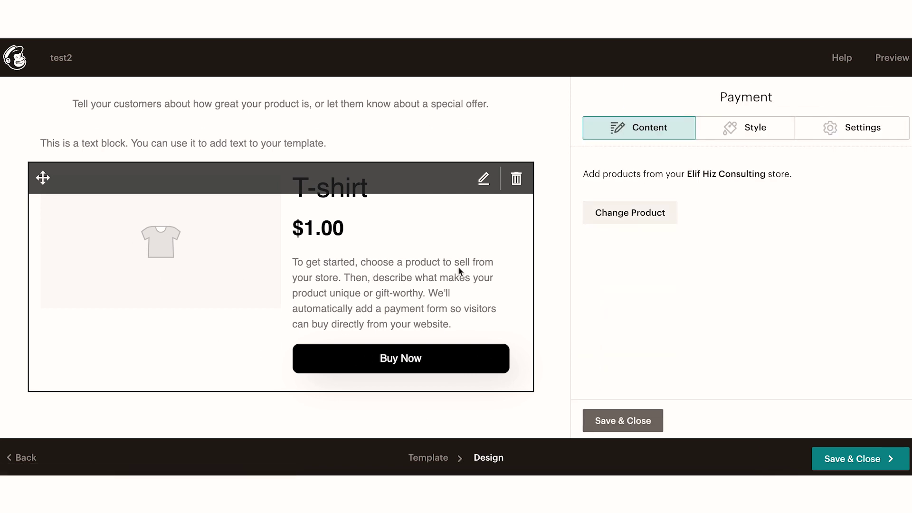
click(395, 367)
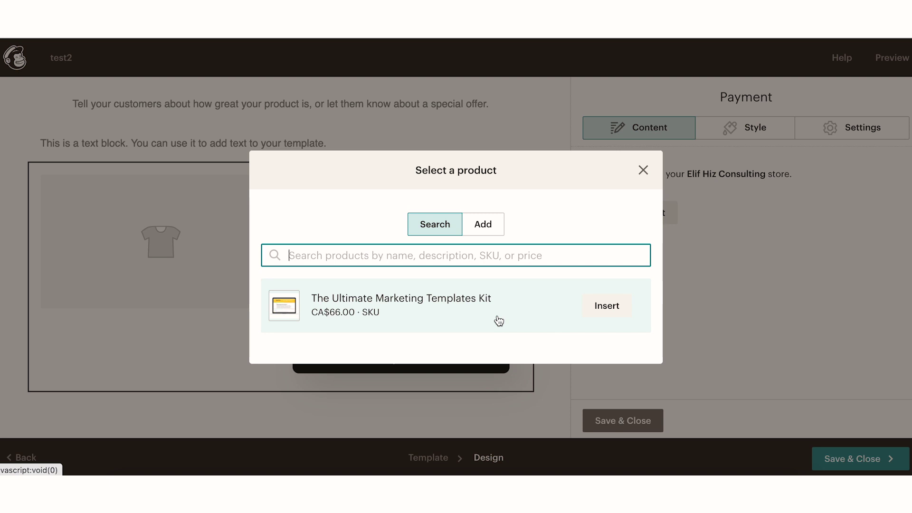
click(607, 307)
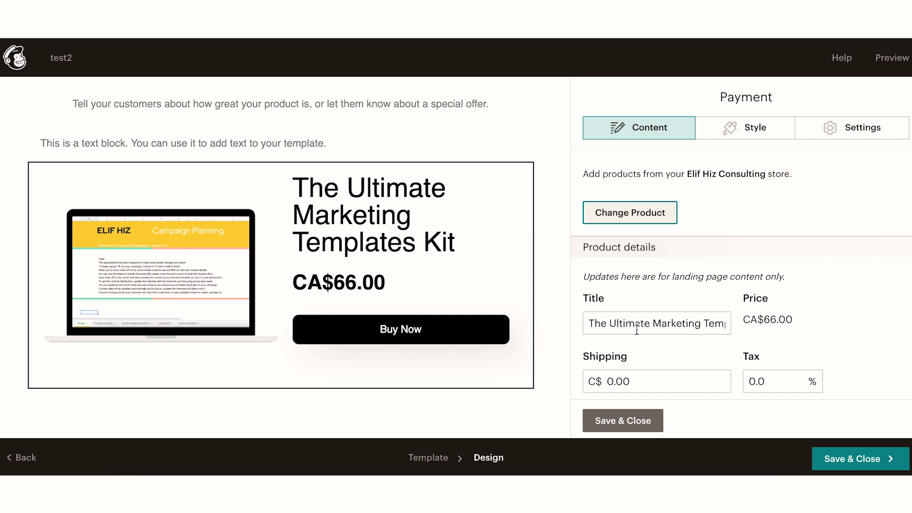
Set the payment block's button text to "I want this" and save the block
scroll(657, 335, down, 3)
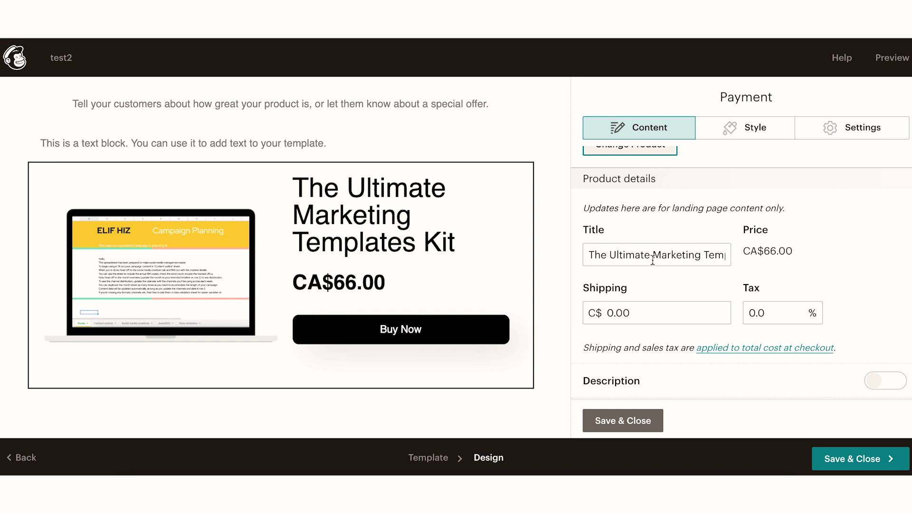
mouse_move(419, 310)
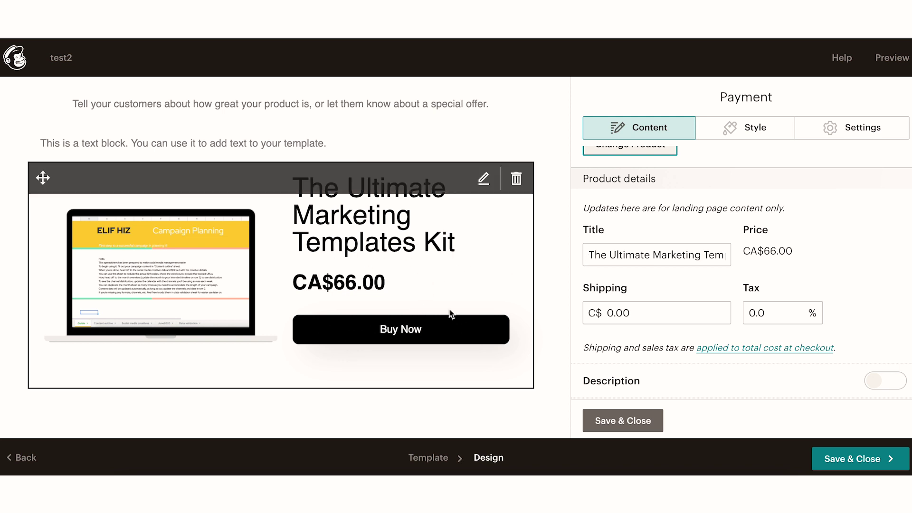
scroll(625, 330, down, 4)
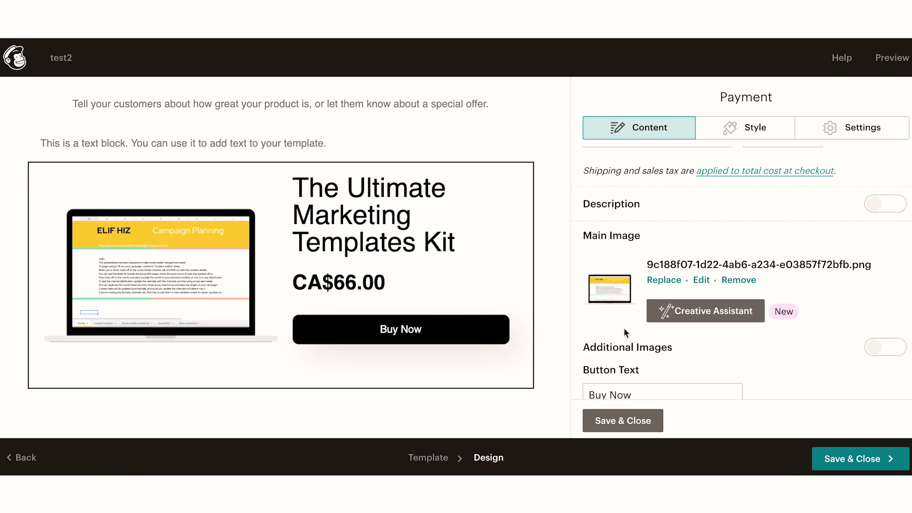
scroll(606, 309, down, 1)
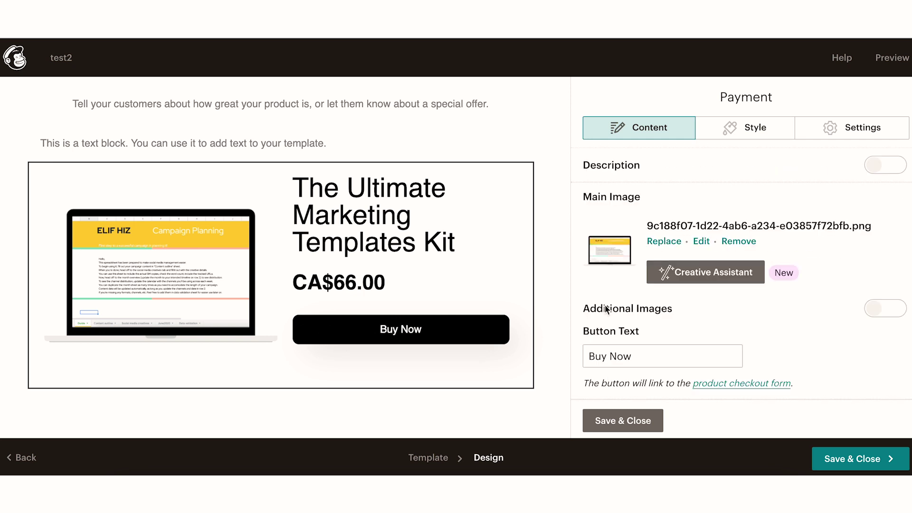
drag(642, 354, 637, 330)
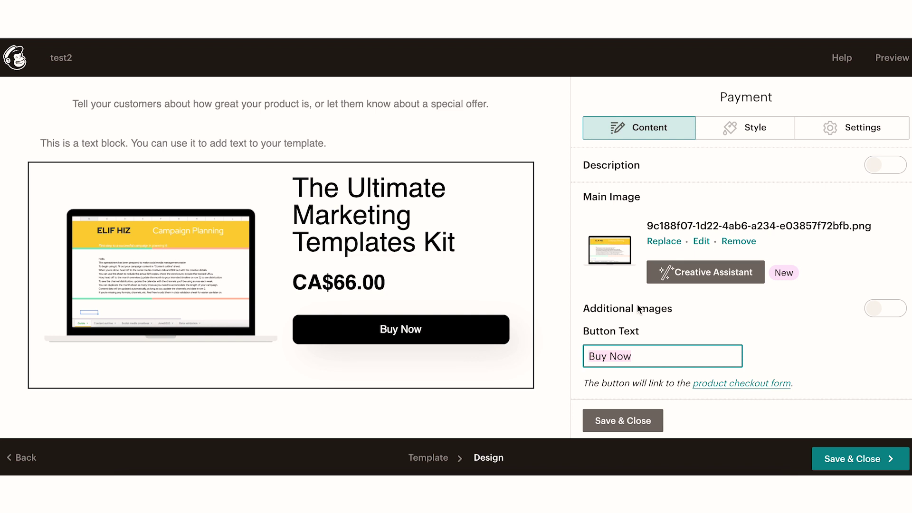
text(I want this)
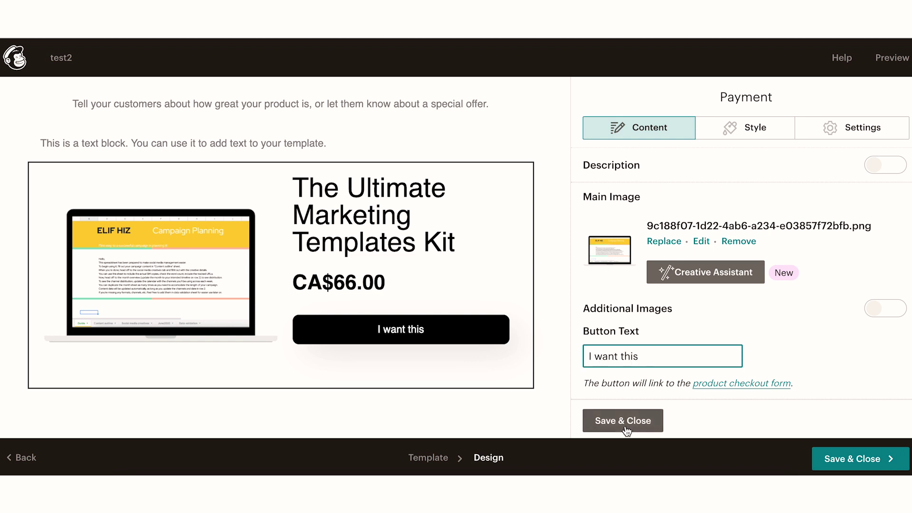
click(626, 421)
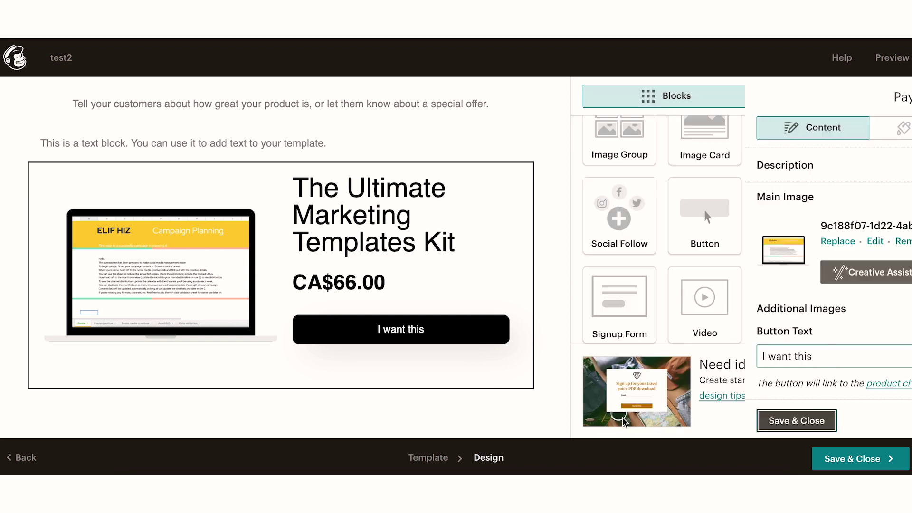
Reopen the payment block's style options and increase the button's rounded corners to about the middle of the range
click(464, 337)
scroll(732, 175, down, 5)
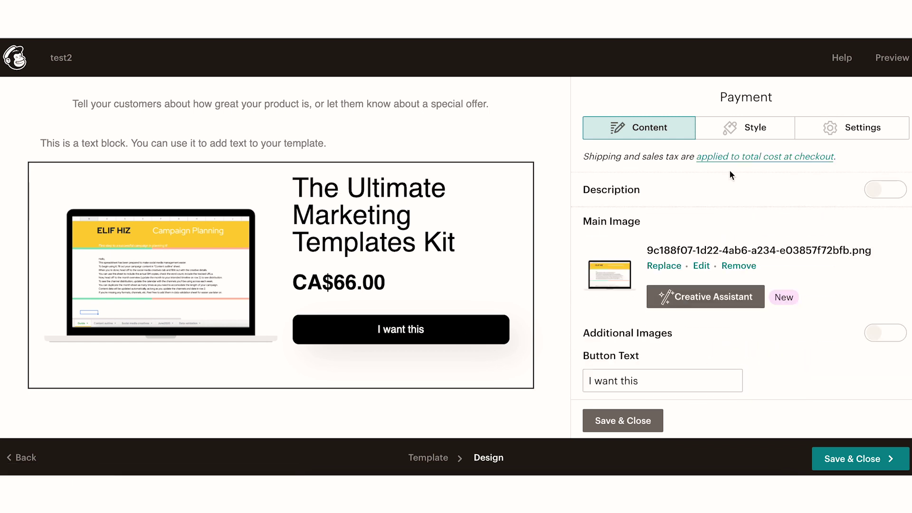
click(753, 129)
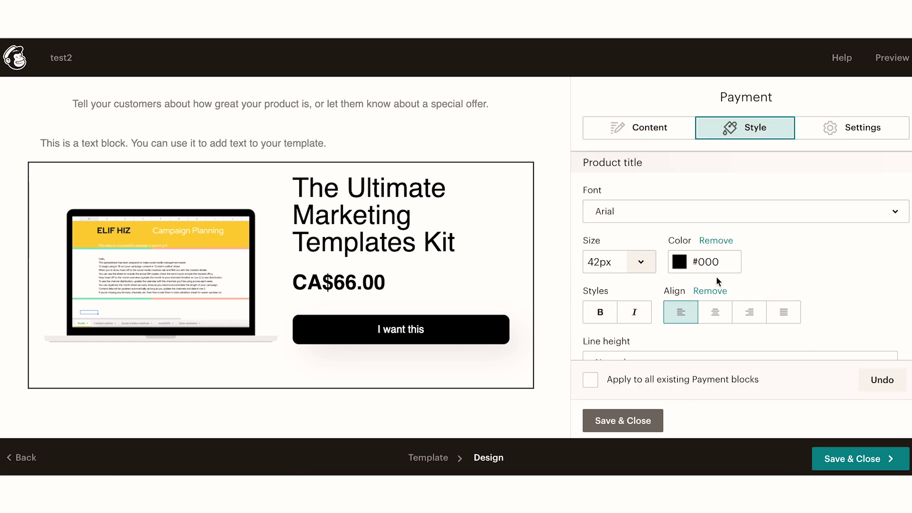
scroll(717, 275, down, 1)
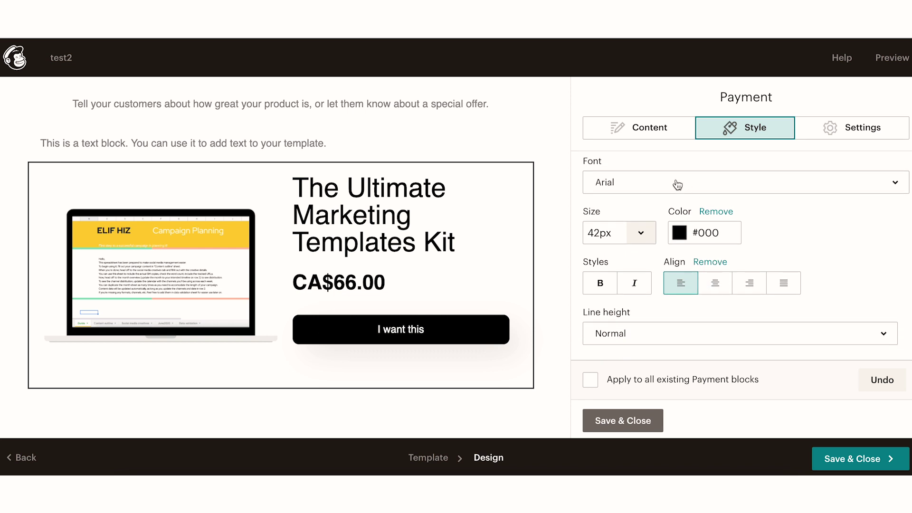
scroll(634, 189, up, 1)
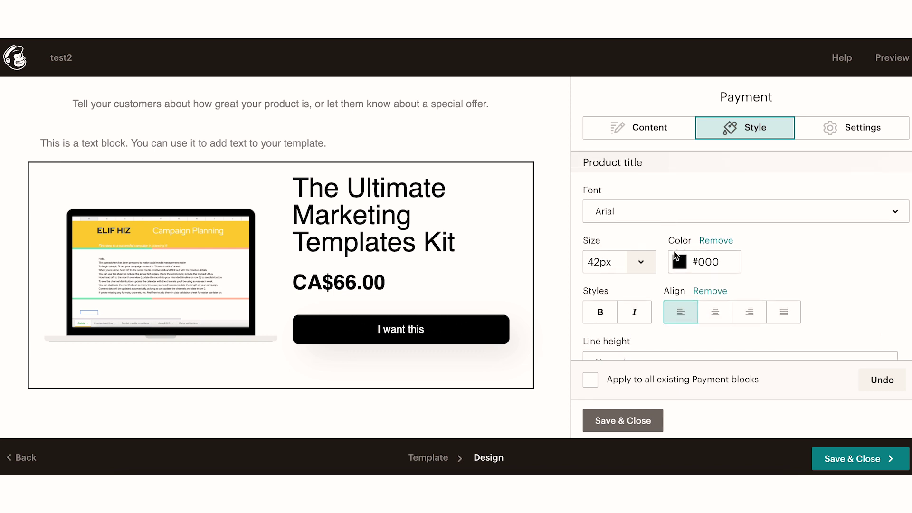
scroll(685, 267, down, 5)
scroll(695, 258, up, 3)
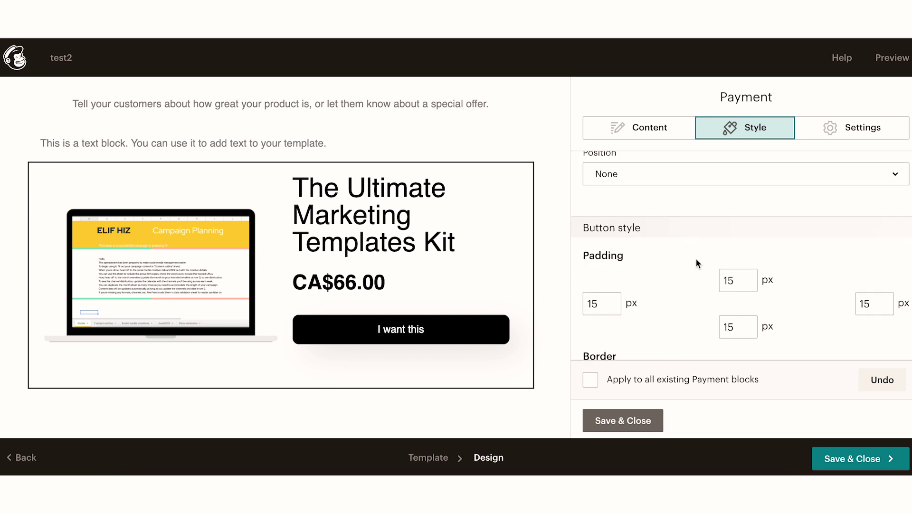
scroll(696, 258, down, 5)
drag(650, 308, 761, 308)
Set the payment button's background colour to the red preset #ea5b3a
scroll(761, 308, down, 2)
click(595, 272)
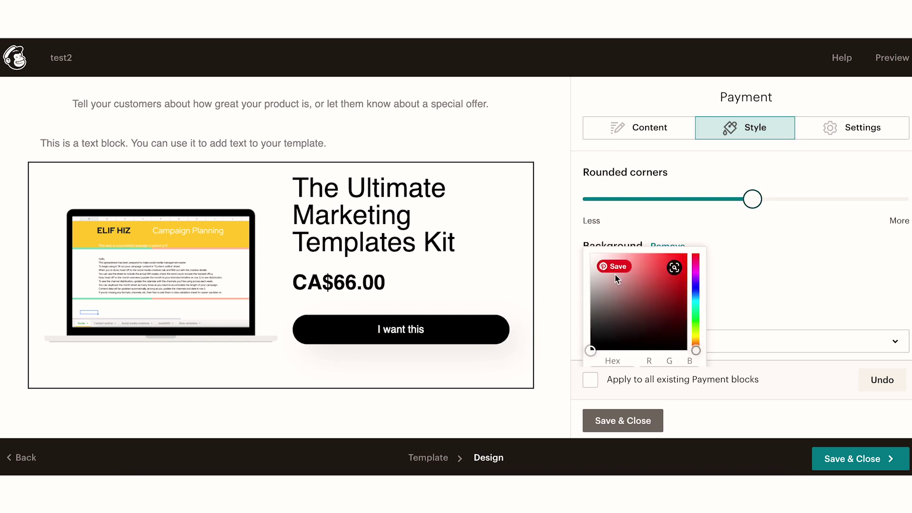
click(648, 284)
scroll(650, 285, down, 2)
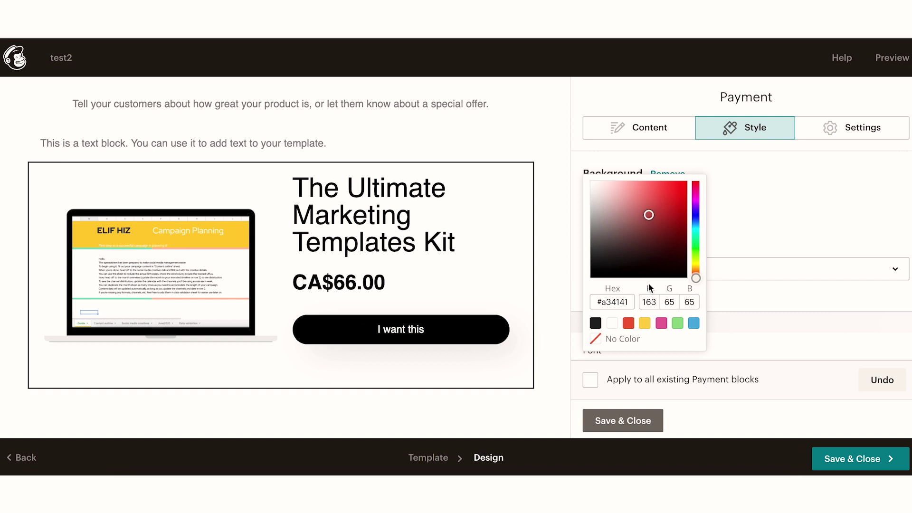
click(629, 323)
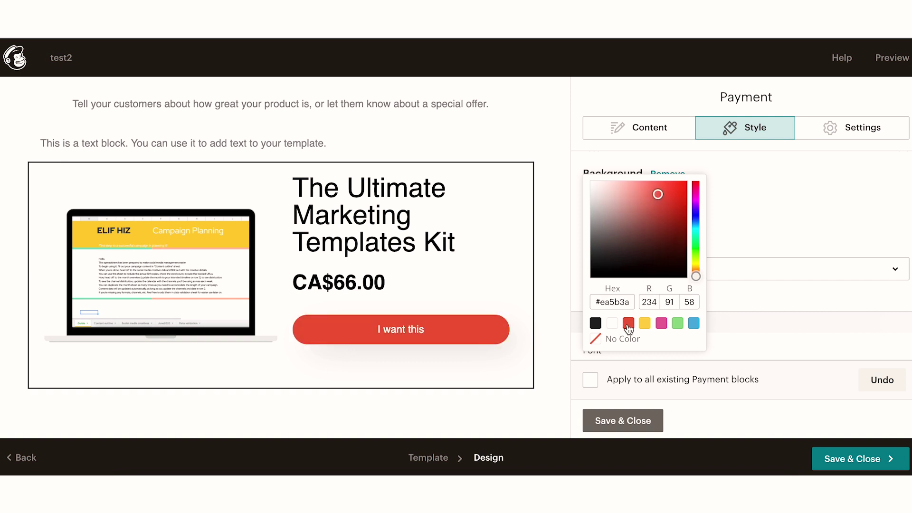
click(715, 244)
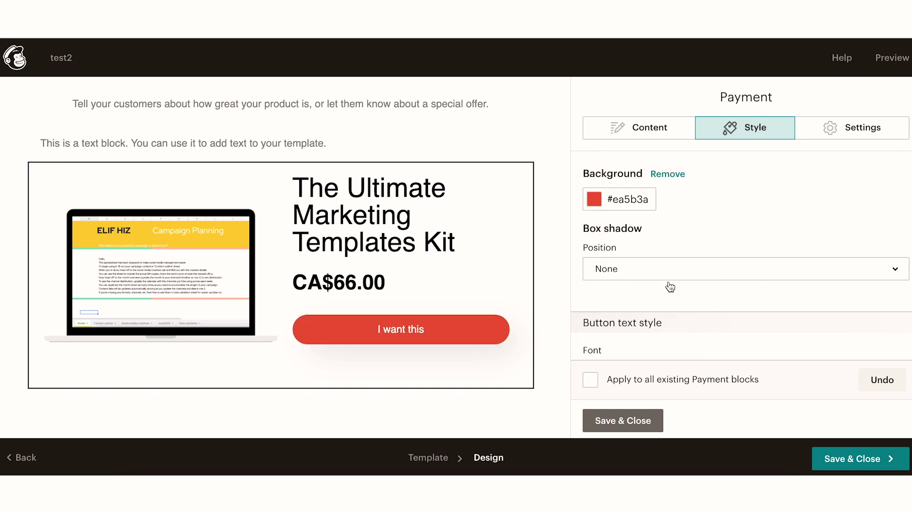
Give the payment button a Middle-Right box shadow, lowering its transparency to about a third and its blur to just under half of the range
click(627, 275)
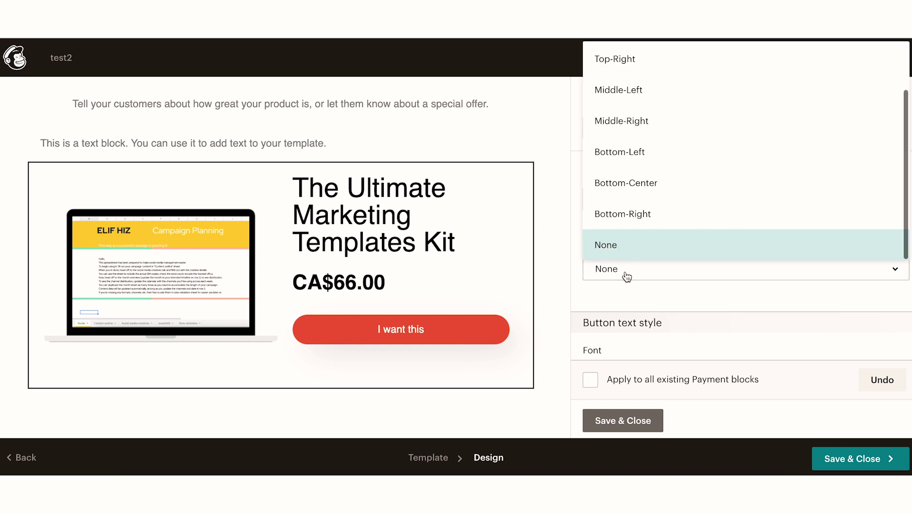
click(624, 124)
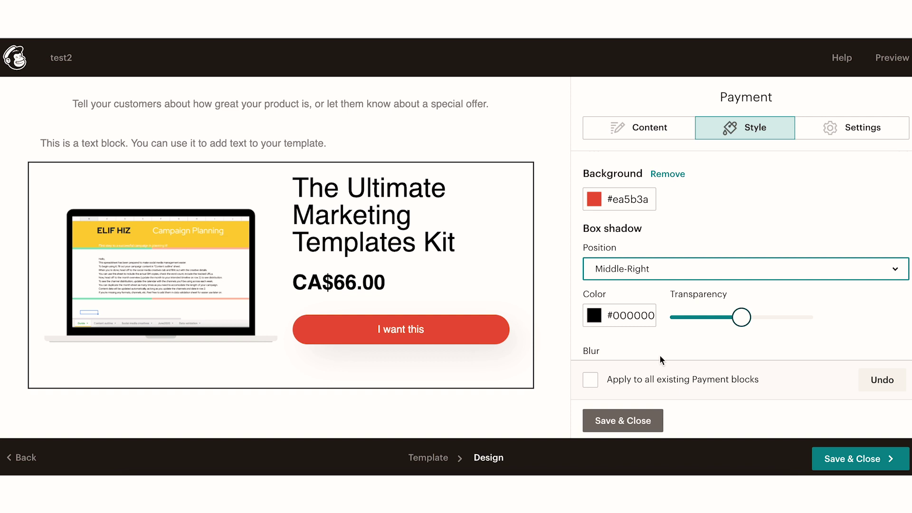
scroll(660, 354, down, 2)
drag(743, 258, 718, 253)
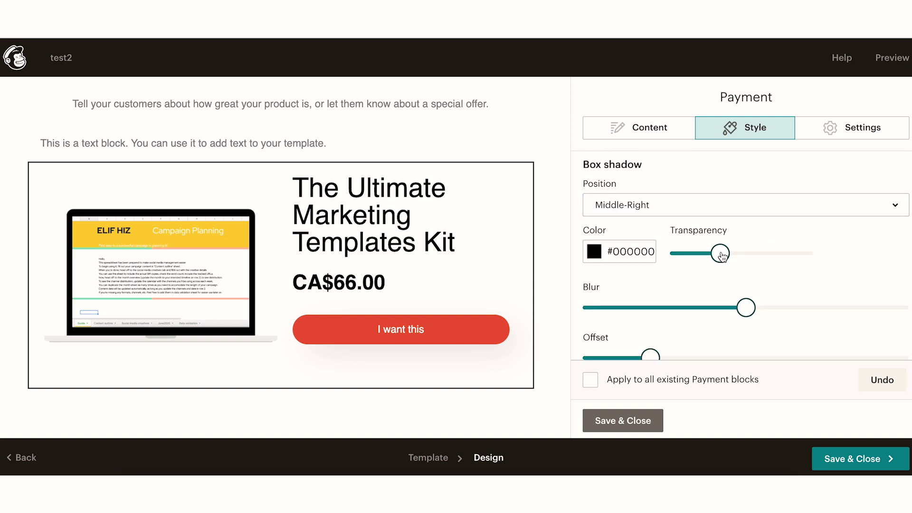
scroll(679, 286, up, 1)
scroll(679, 287, down, 1)
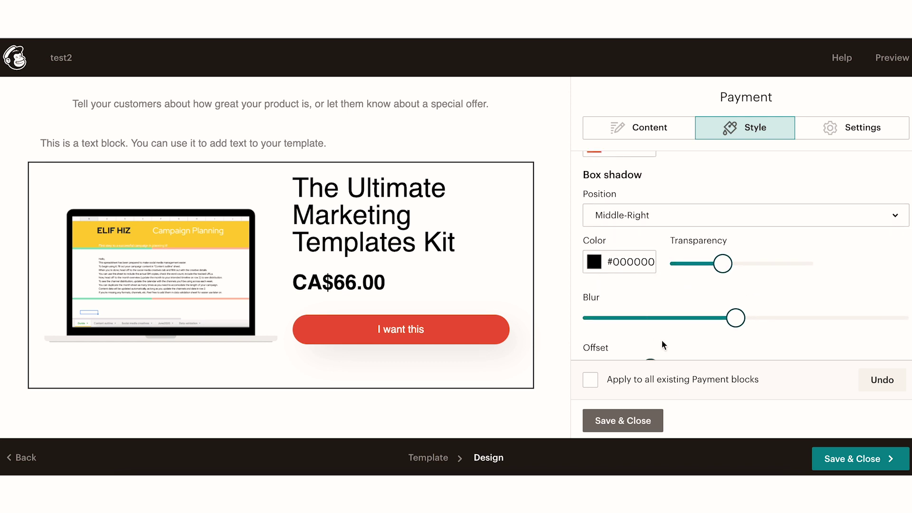
Save the payment block's style after checking its remaining options, and save and close the landing page design
scroll(662, 340, down, 5)
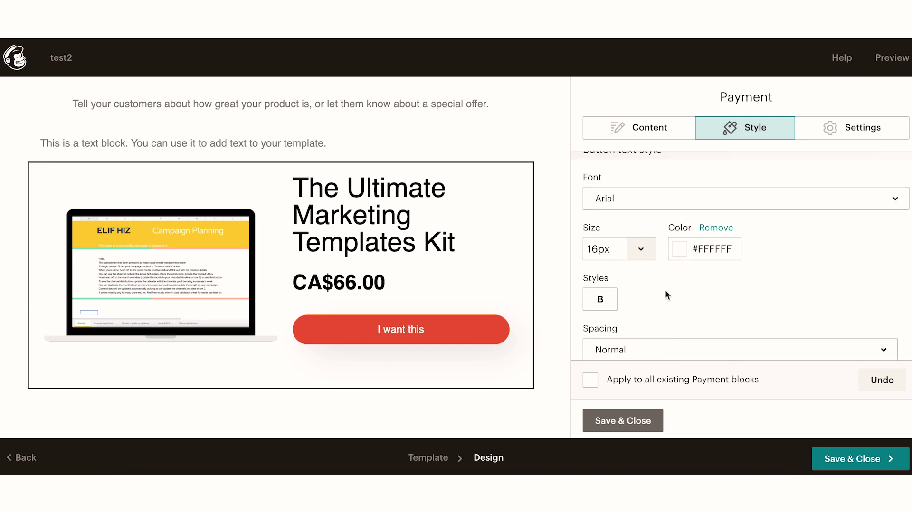
scroll(667, 295, down, 6)
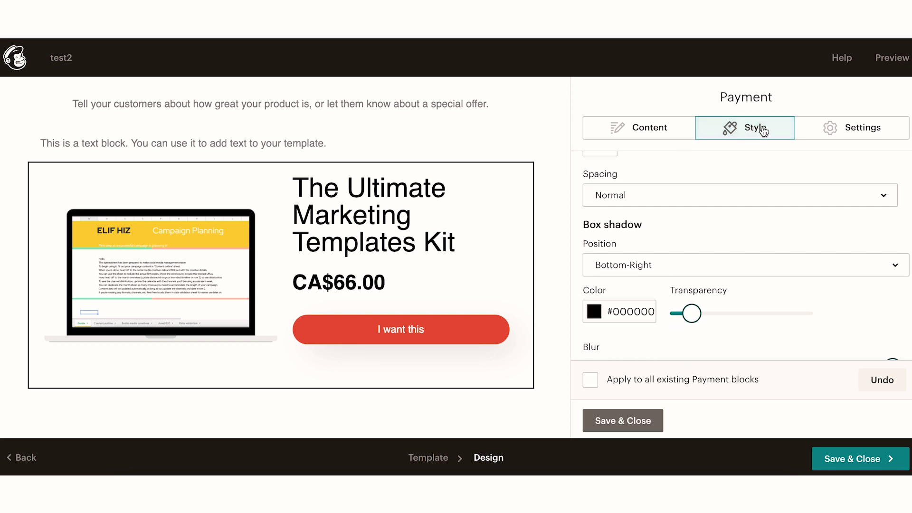
scroll(672, 269, down, 2)
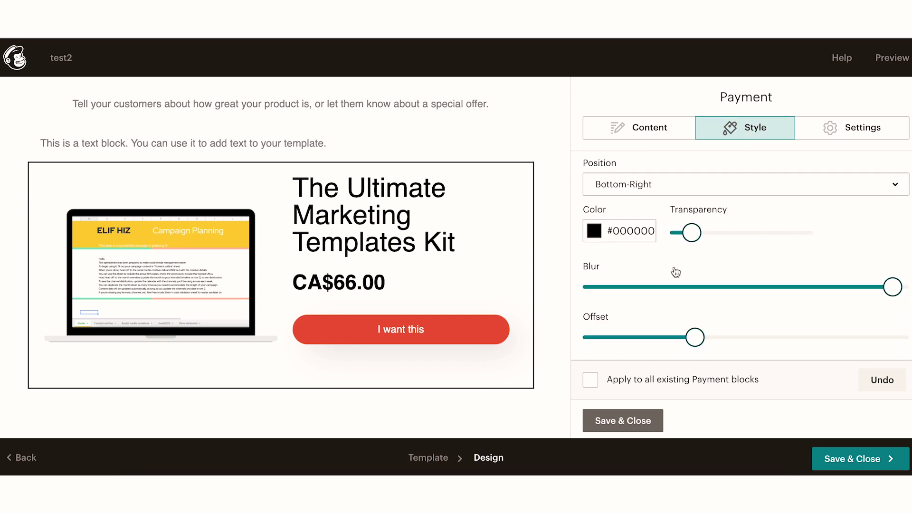
click(624, 421)
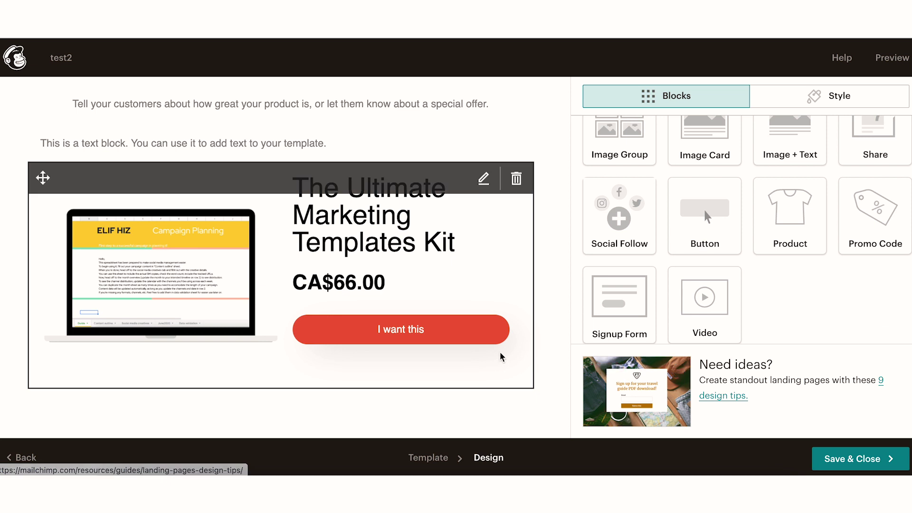
scroll(422, 271, up, 3)
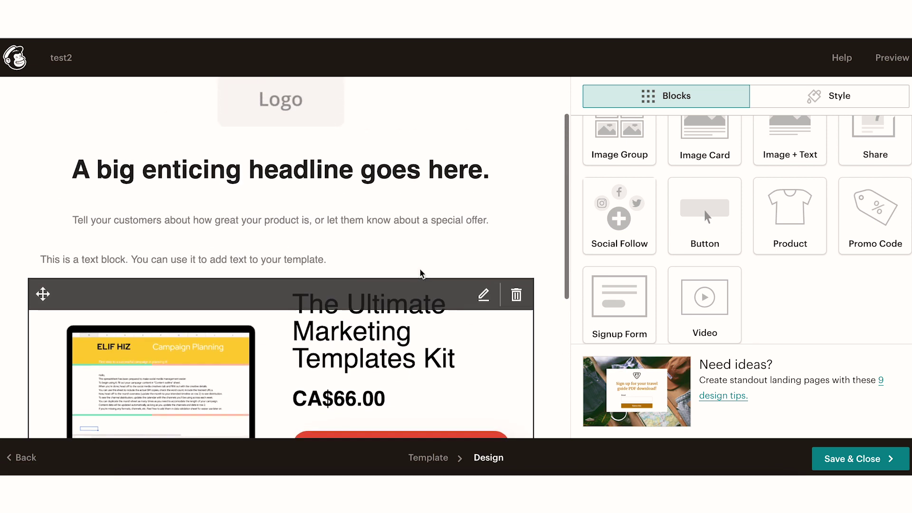
scroll(422, 271, down, 5)
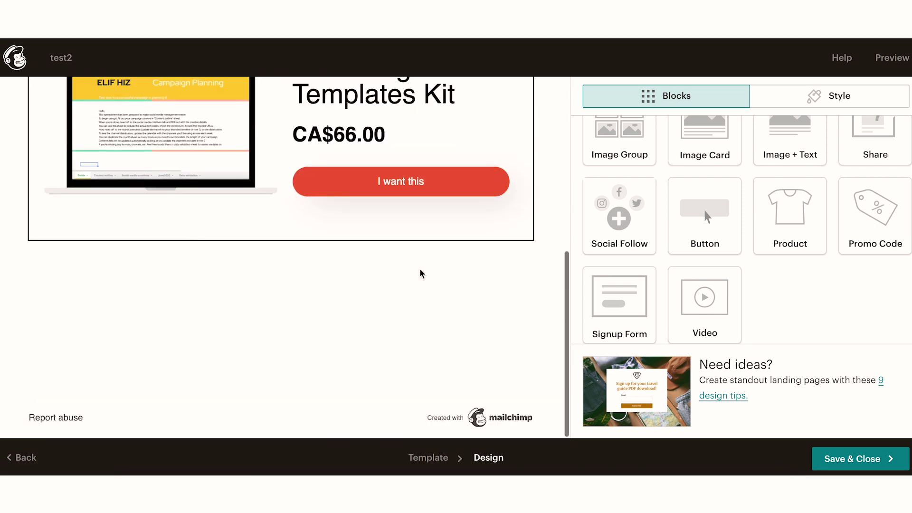
click(858, 463)
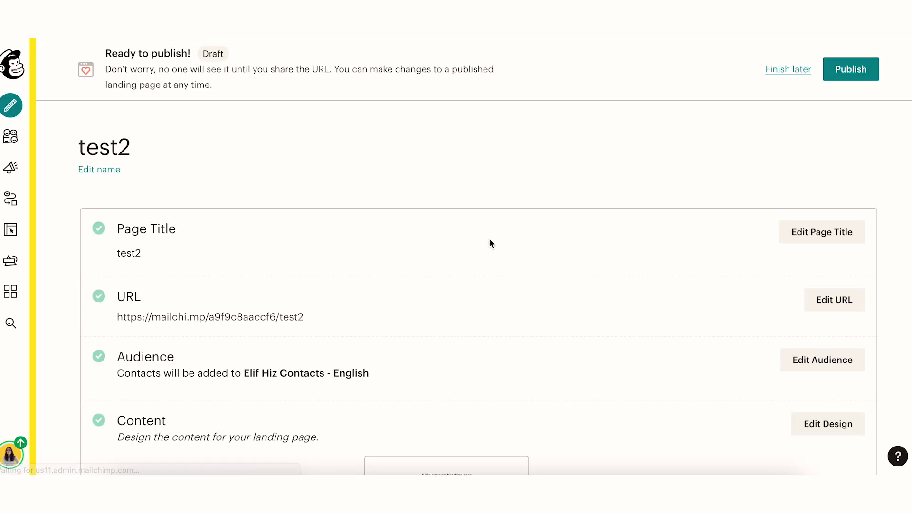
From the landing page's URL settings, open the connect-domain page, examine the custom and email domain options, and return to the page checklist
scroll(565, 281, down, 2)
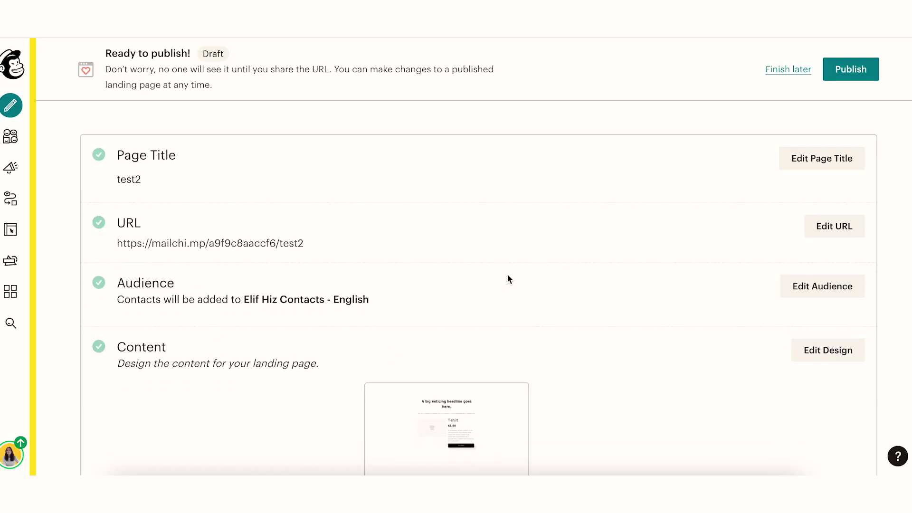
scroll(507, 275, up, 1)
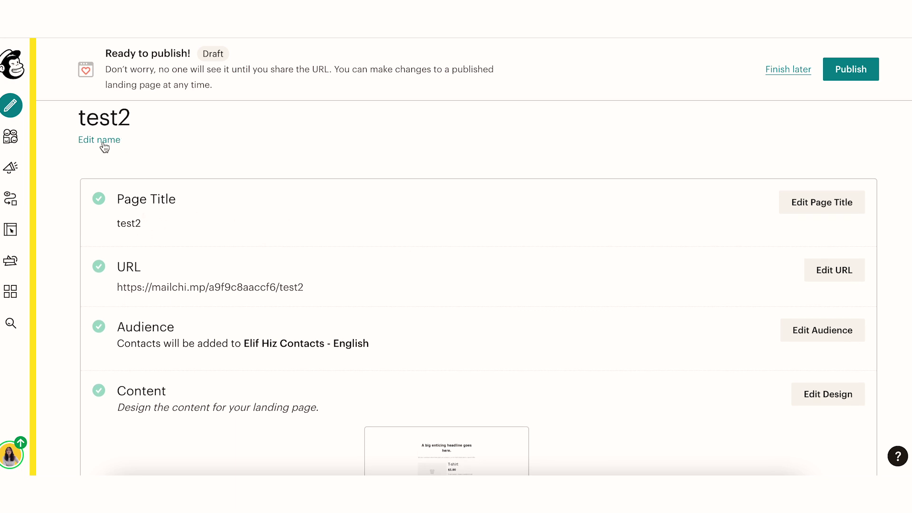
scroll(177, 226, down, 2)
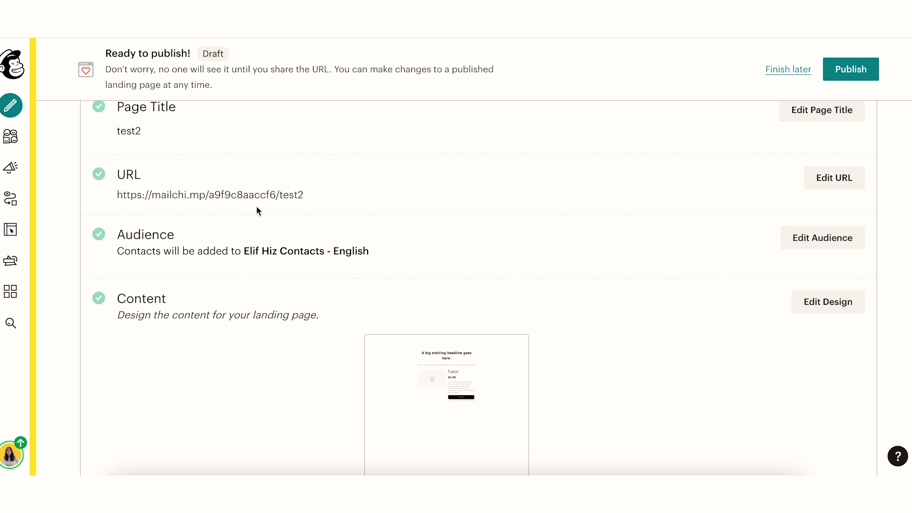
click(827, 178)
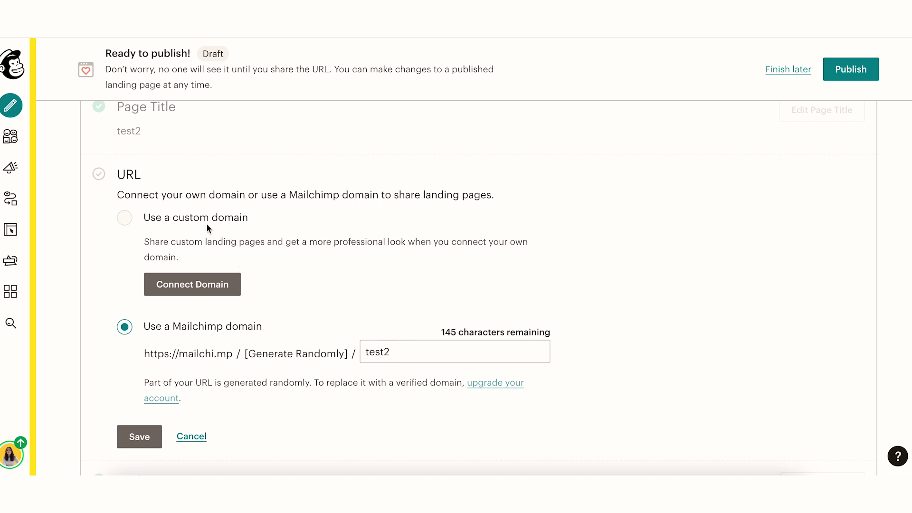
click(221, 300)
scroll(270, 314, down, 2)
scroll(271, 314, up, 1)
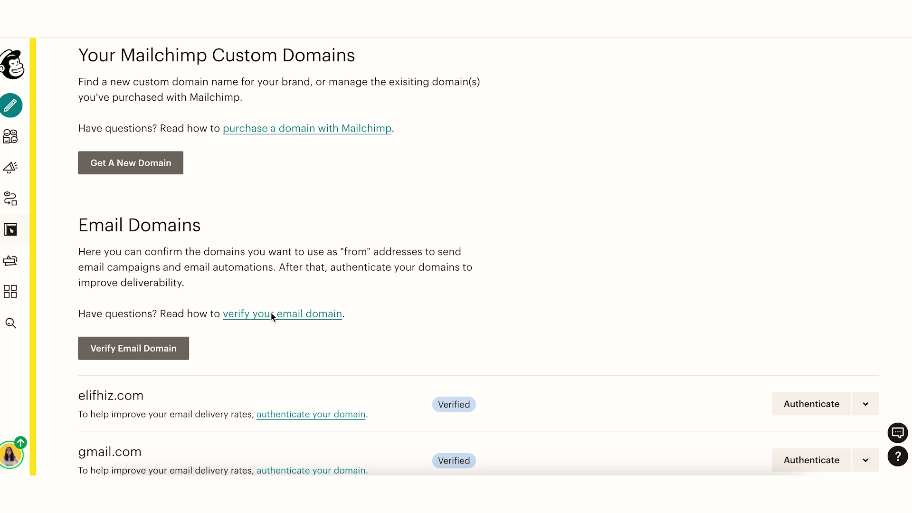
scroll(271, 314, up, 2)
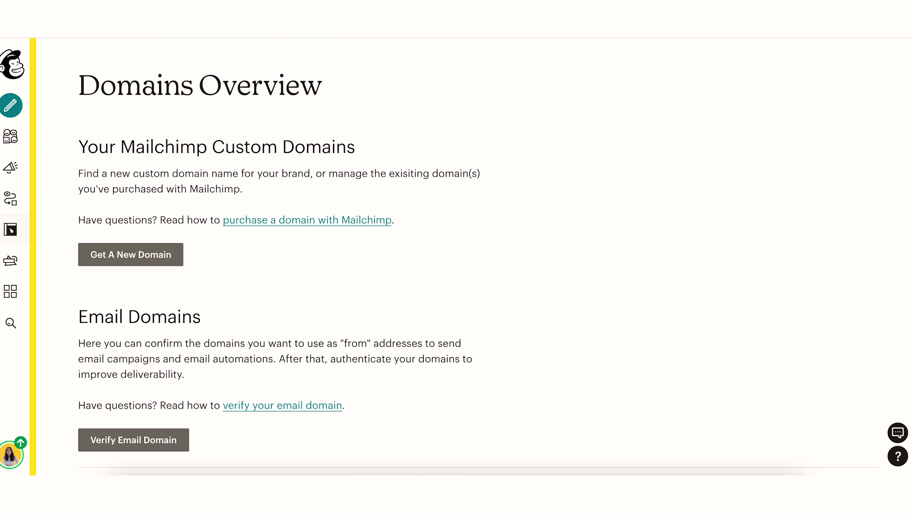
key(alt+Left)
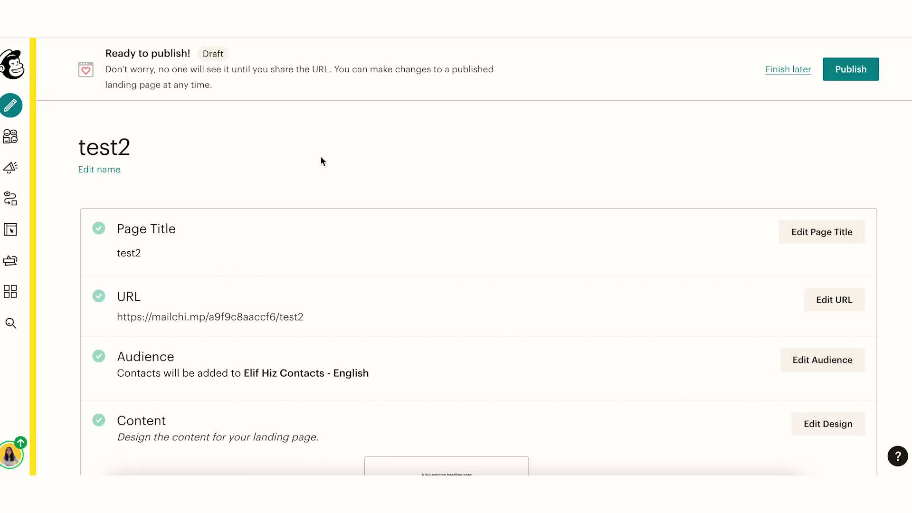
Reopen the landing page's URL settings, review the custom and Mailchimp domain choices, and cancel the edit
scroll(326, 322, down, 3)
scroll(326, 321, down, 2)
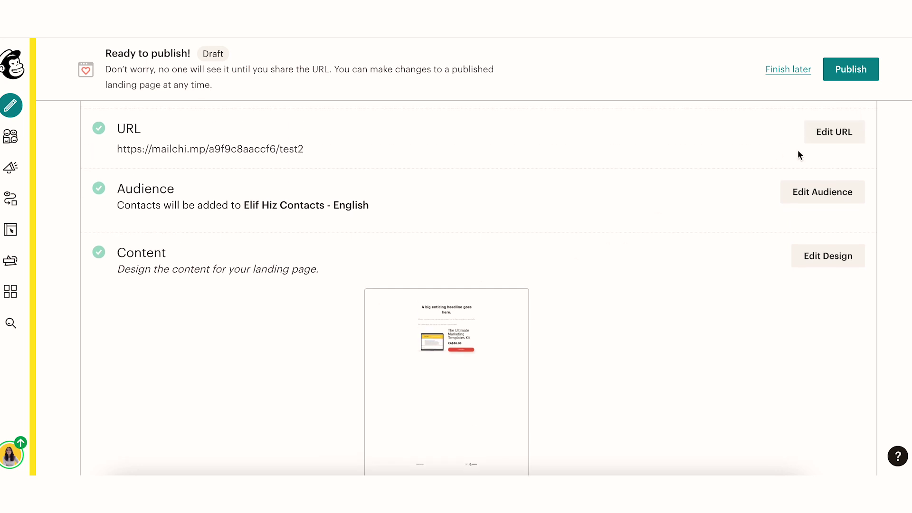
click(836, 138)
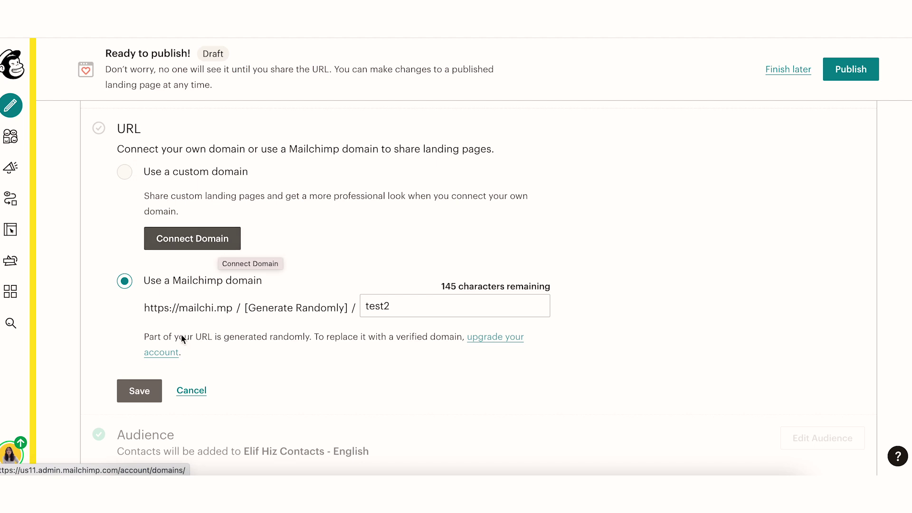
click(197, 389)
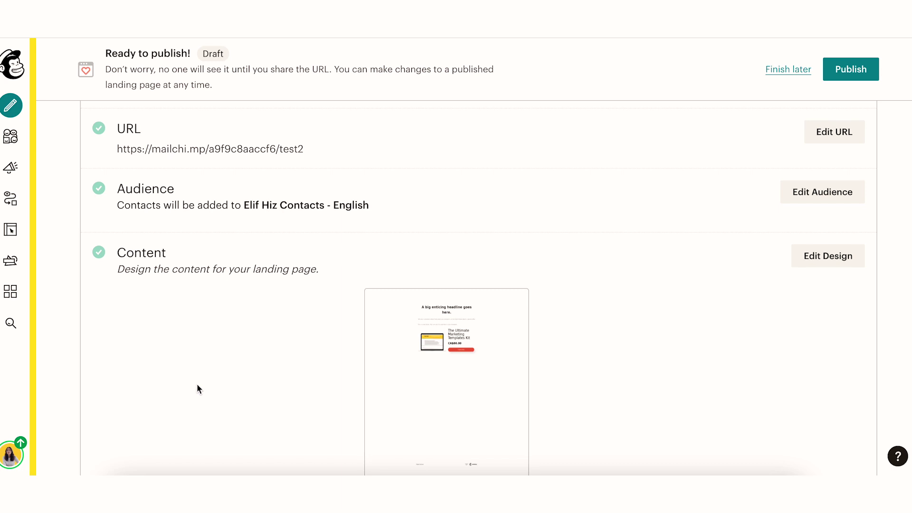
Review the landing page's checklist, content preview and Settings & Tracking section before publishing
mouse_move(437, 442)
scroll(490, 361, down, 2)
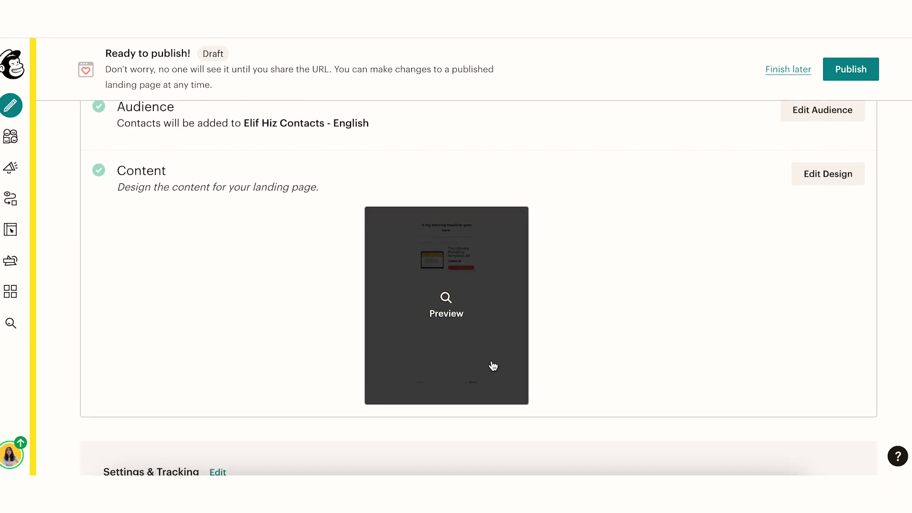
scroll(493, 365, down, 4)
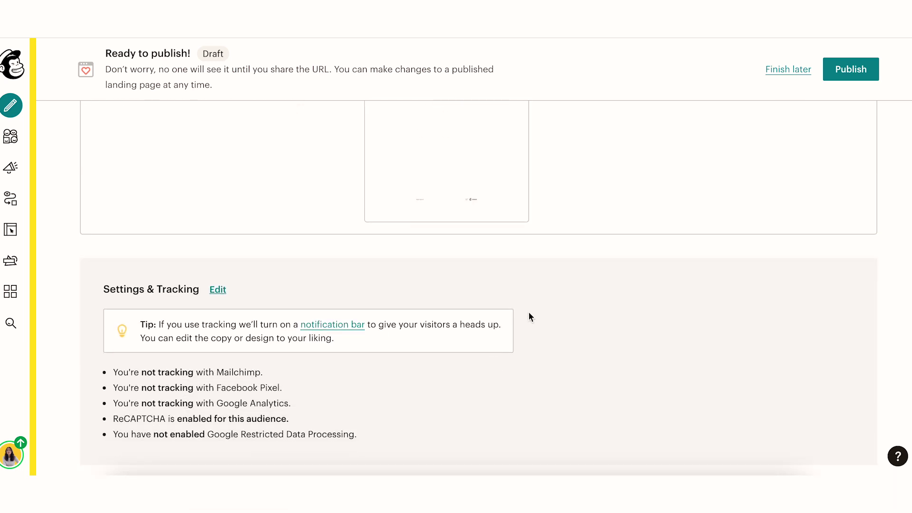
scroll(301, 233, up, 6)
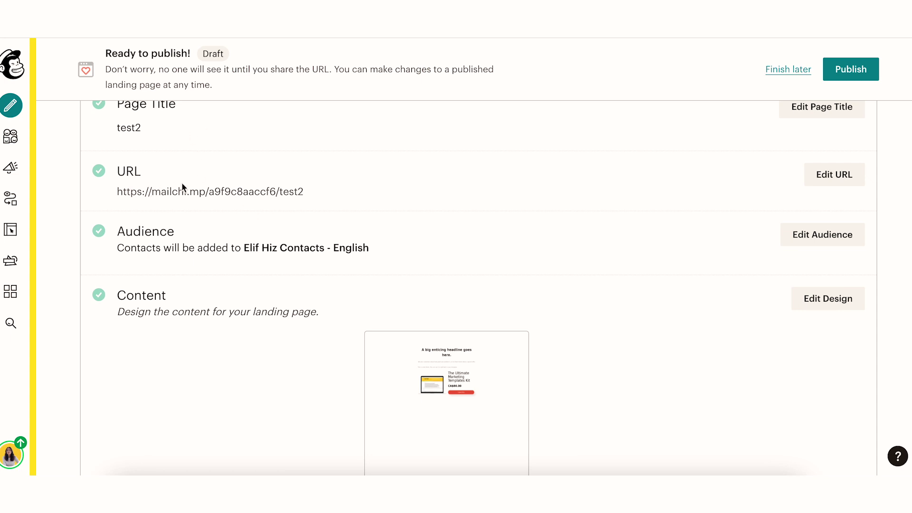
mouse_move(406, 413)
scroll(427, 390, down, 1)
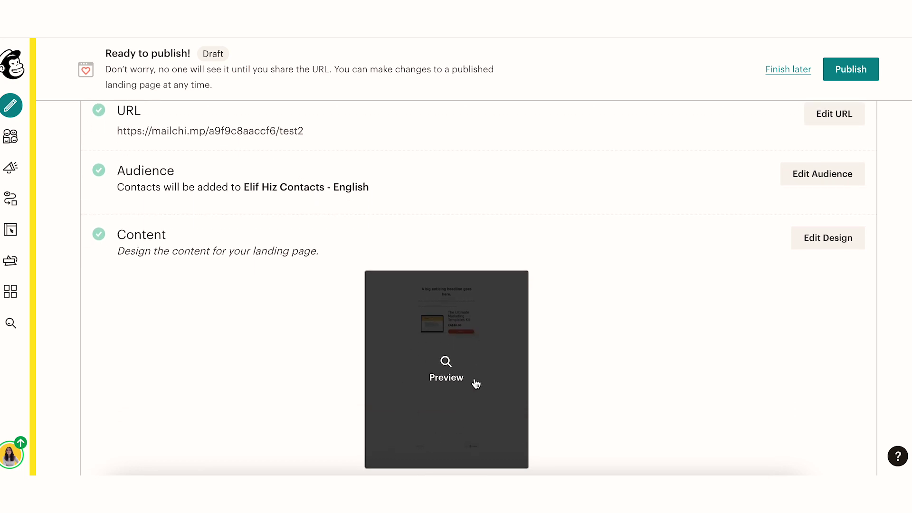
scroll(600, 397, down, 5)
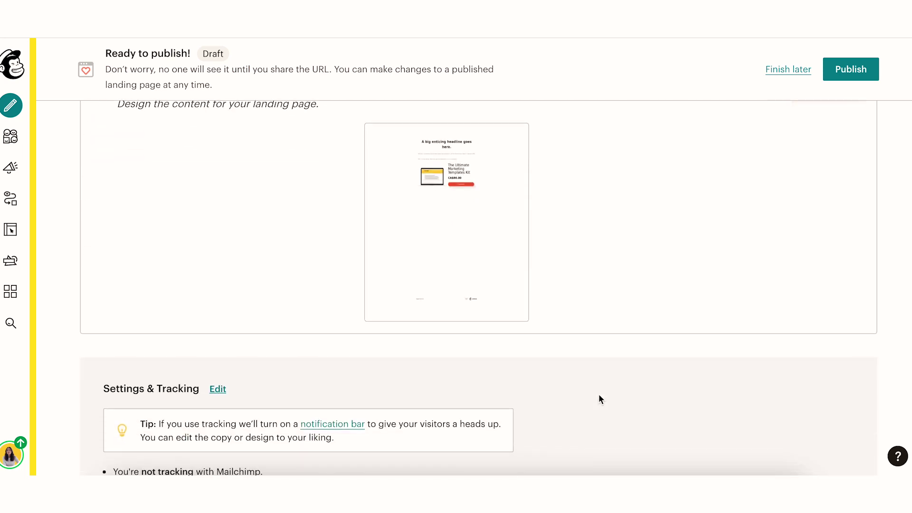
scroll(616, 359, up, 8)
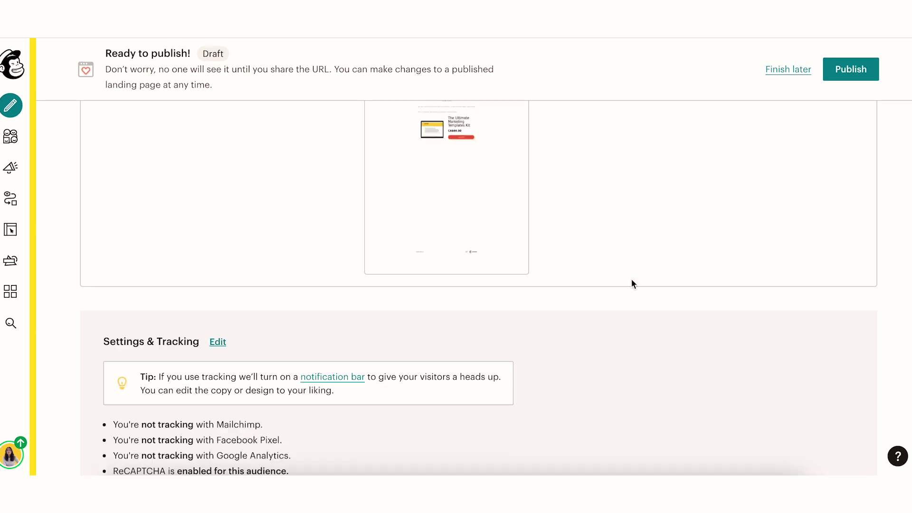
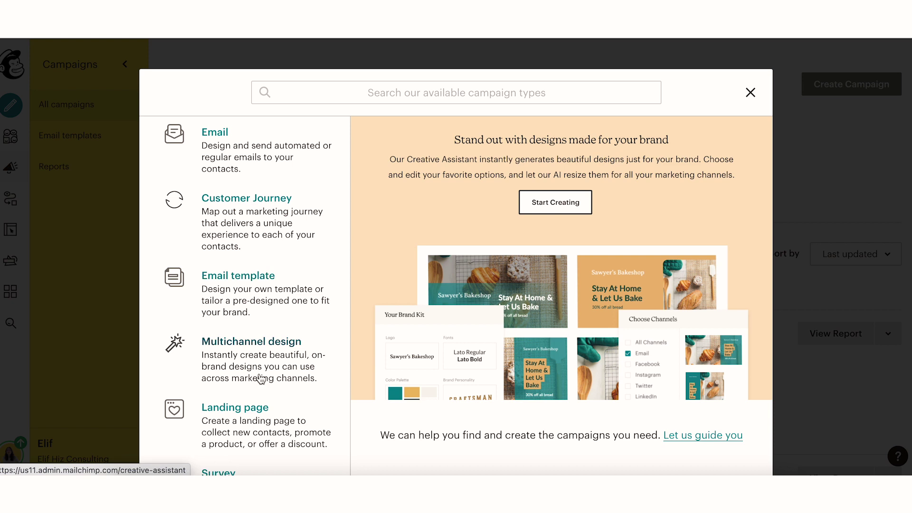
Start a new email campaign, choose the Automated type, and browse the featured automation emails
scroll(259, 376, up, 2)
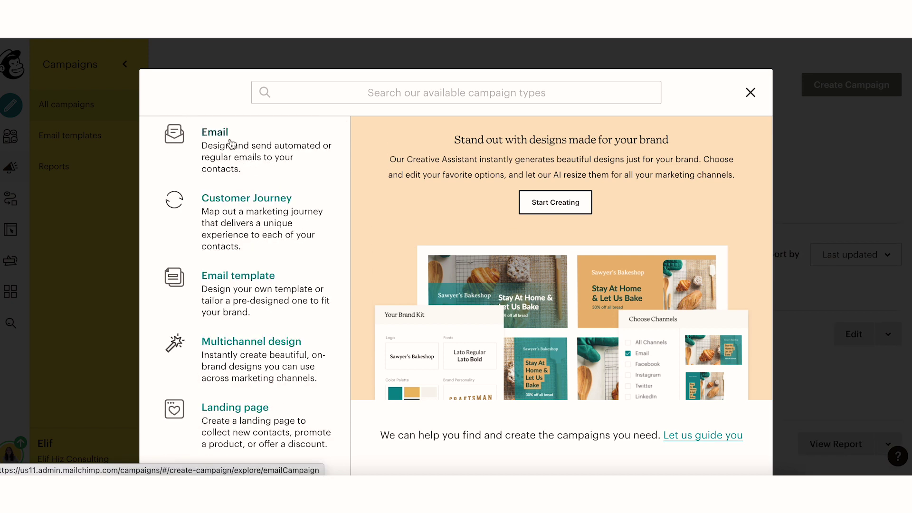
click(216, 134)
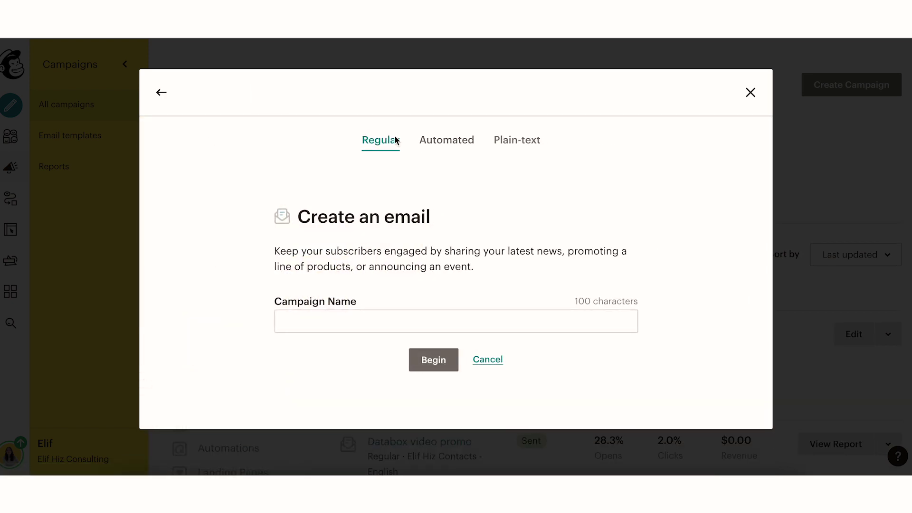
click(437, 141)
scroll(357, 290, down, 1)
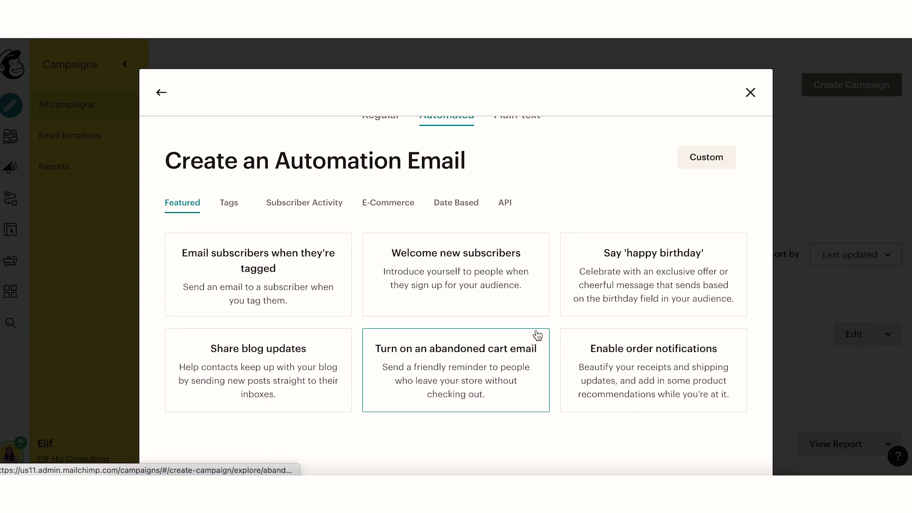
Create the tag-based automation "Email subscribers when they're tagged" for the English contacts audience and review its email workflow
click(232, 203)
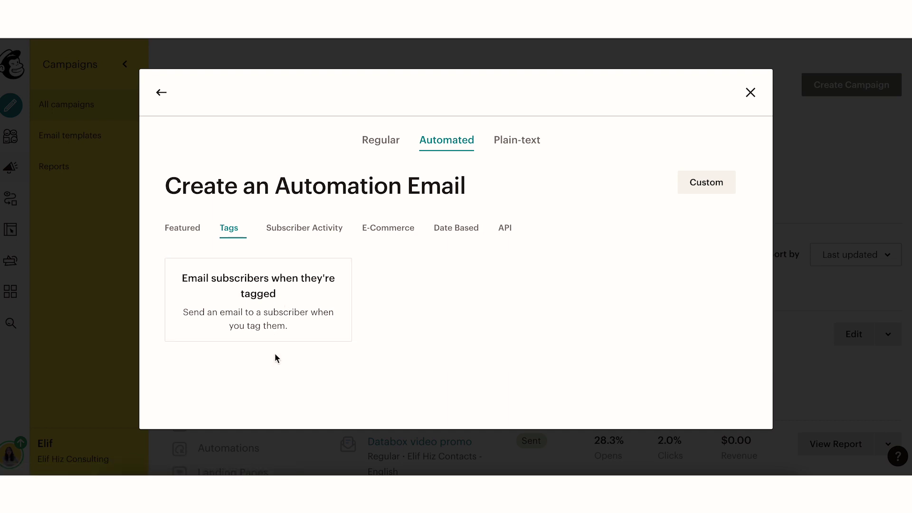
click(263, 295)
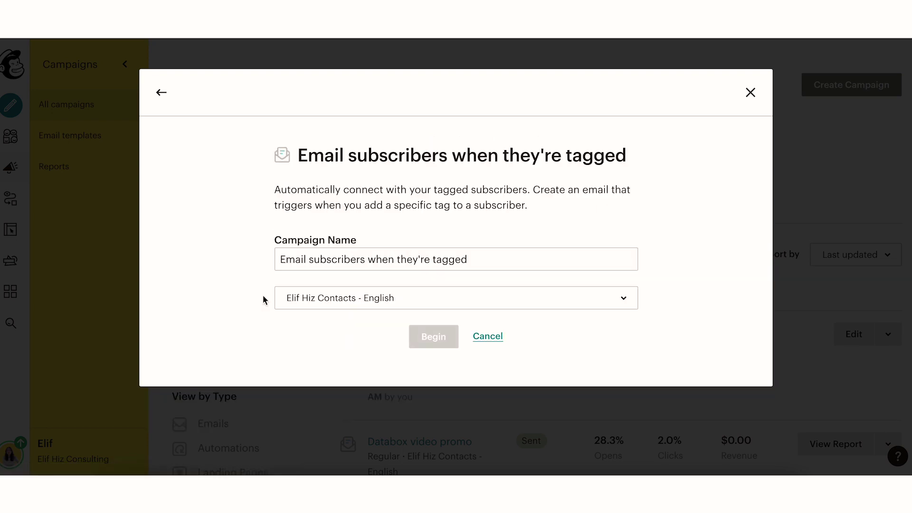
click(431, 305)
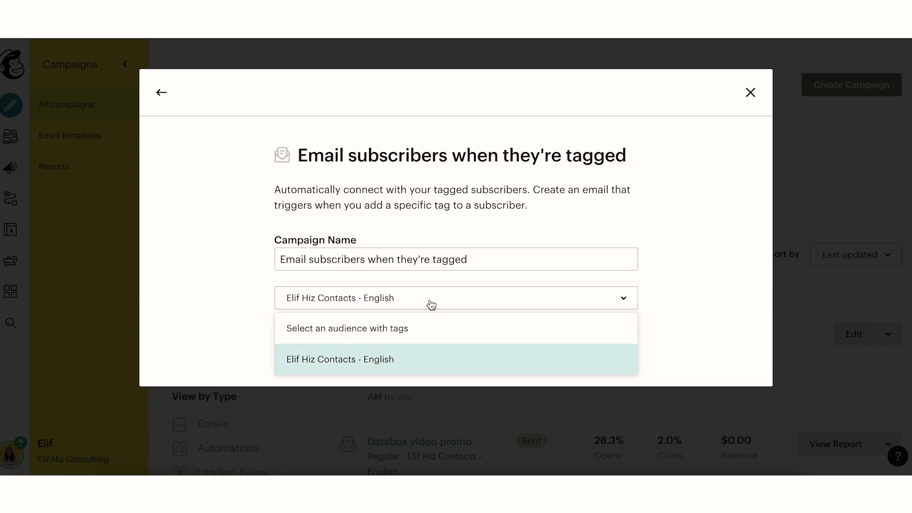
click(382, 359)
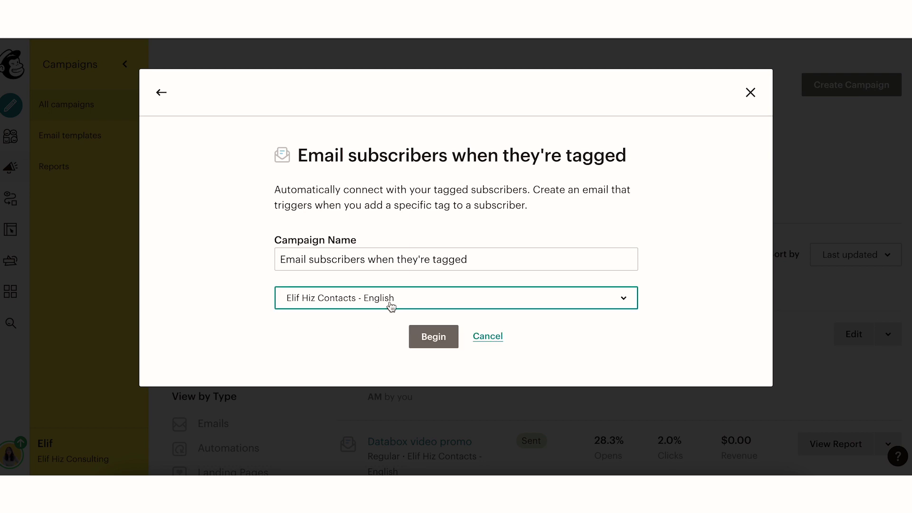
click(430, 337)
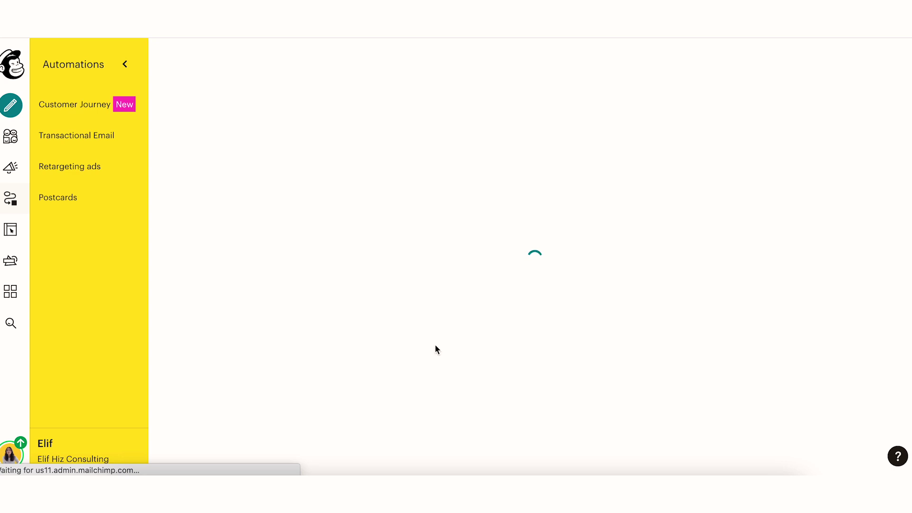
scroll(434, 347, down, 3)
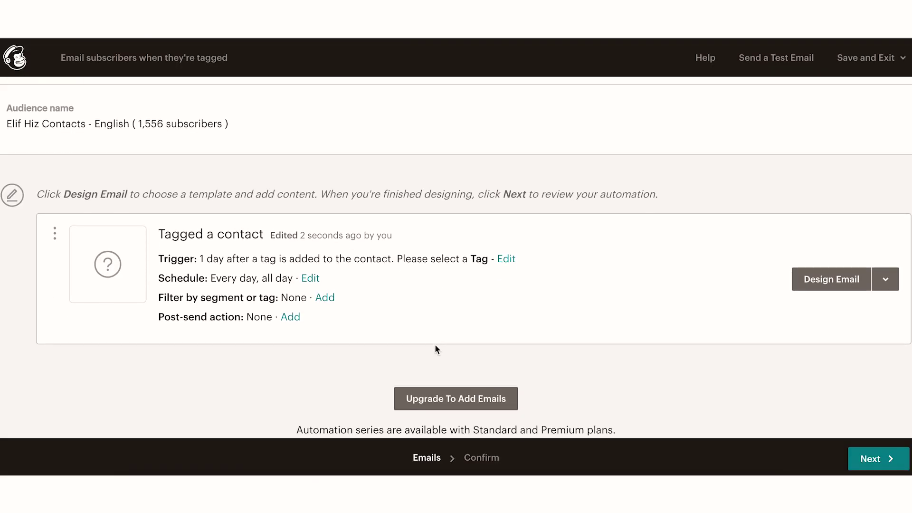
scroll(273, 198, up, 2)
scroll(272, 198, down, 2)
scroll(273, 198, up, 3)
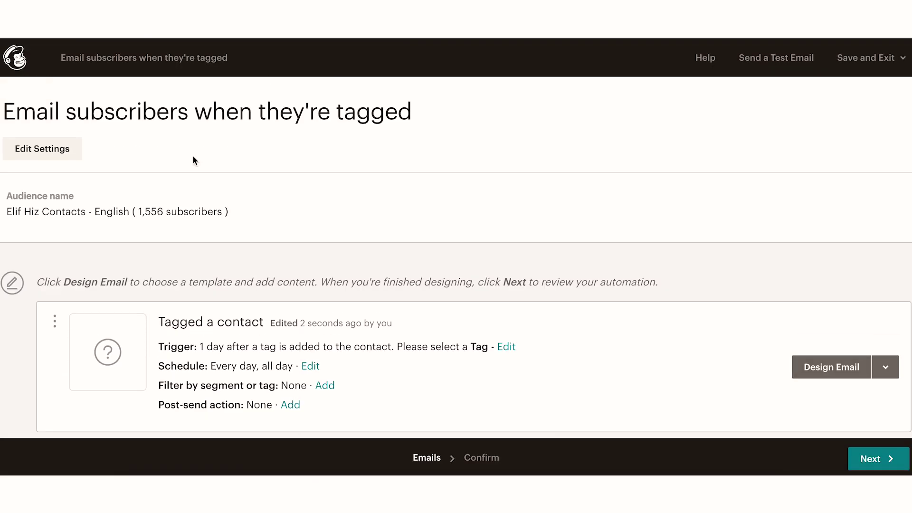
Open the workflow's settings, review the configuration and tracking options, and cancel without updating them
click(59, 156)
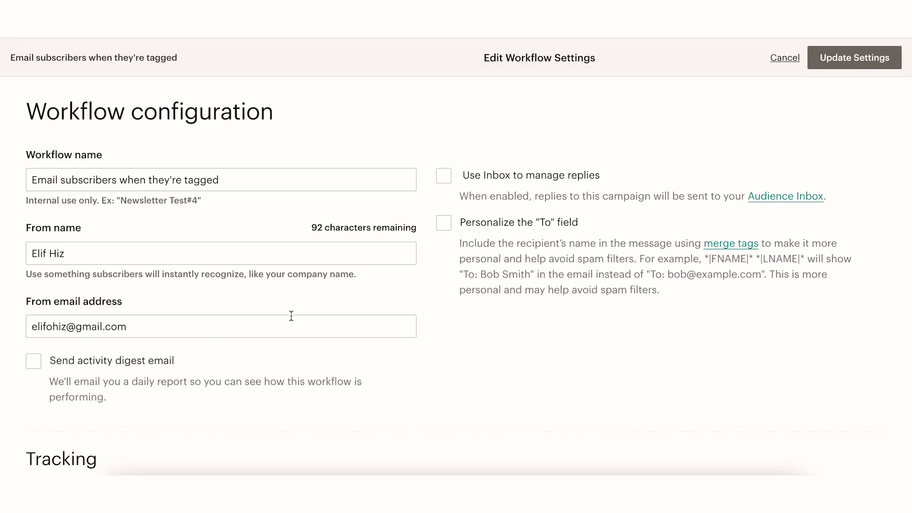
scroll(291, 315, down, 1)
scroll(153, 375, down, 3)
scroll(141, 152, up, 1)
scroll(136, 147, up, 2)
scroll(146, 357, down, 4)
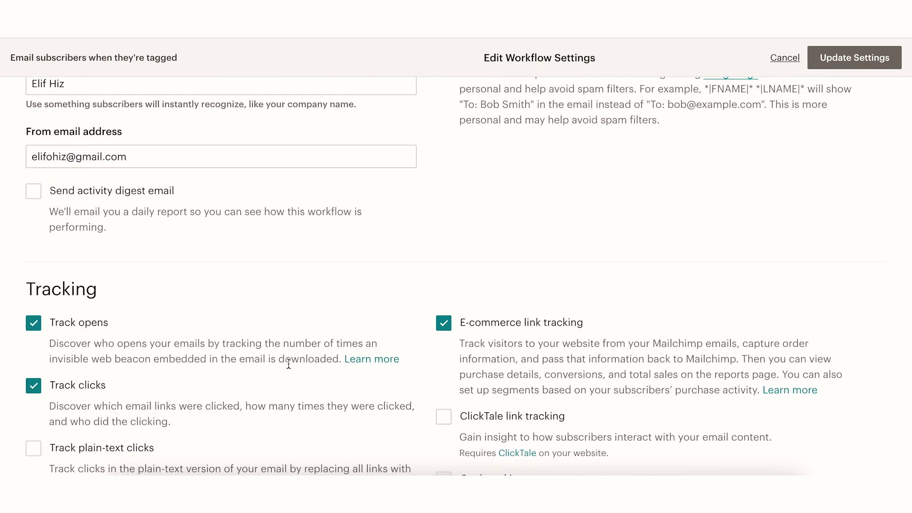
scroll(288, 366, down, 3)
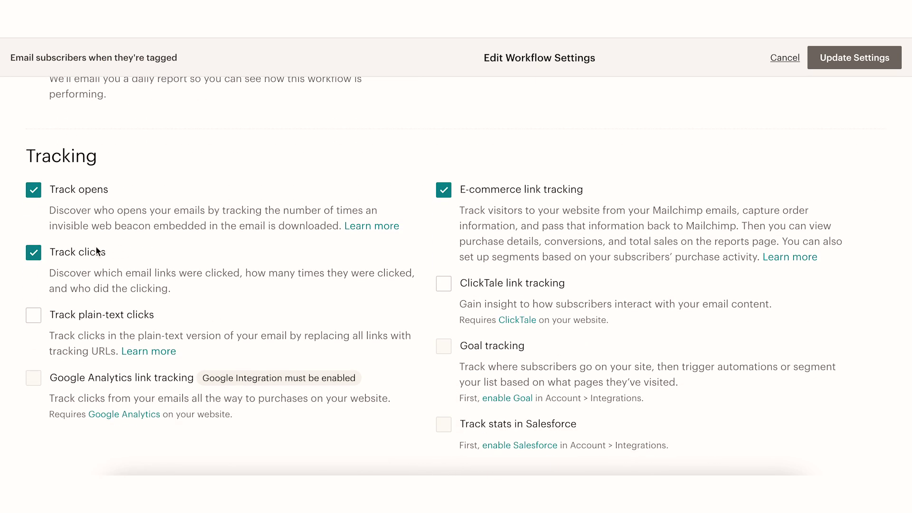
scroll(457, 381, down, 3)
scroll(457, 381, down, 1)
scroll(519, 335, up, 10)
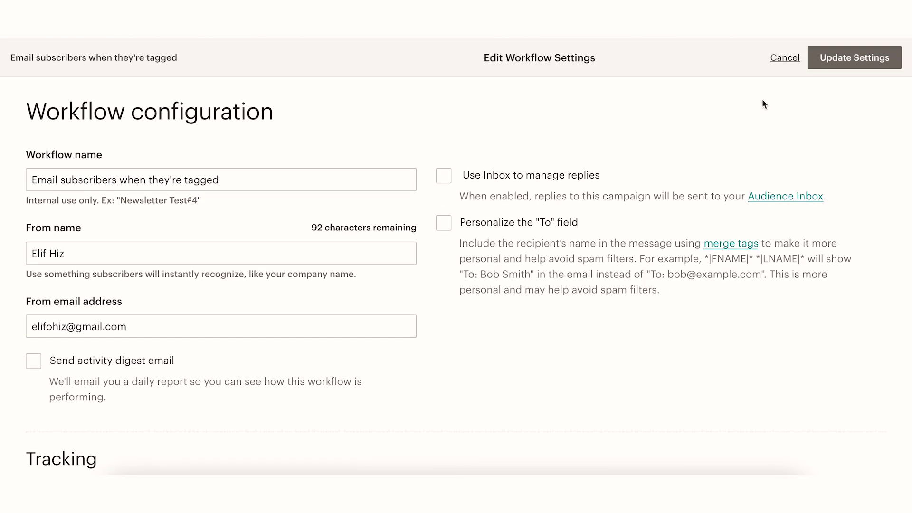
click(782, 57)
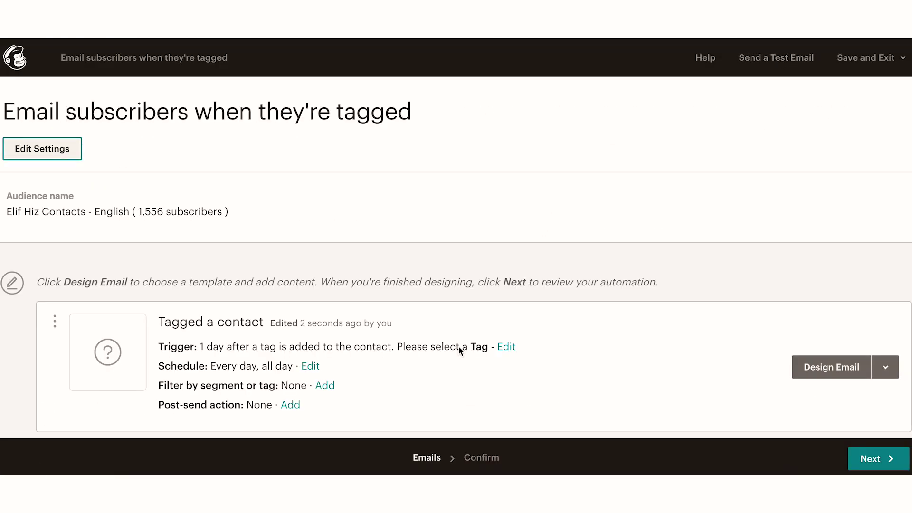
Set the Tagged a contact email's trigger to 4 days after the tag "Update When Online Course is Ready" is added
scroll(459, 394, down, 2)
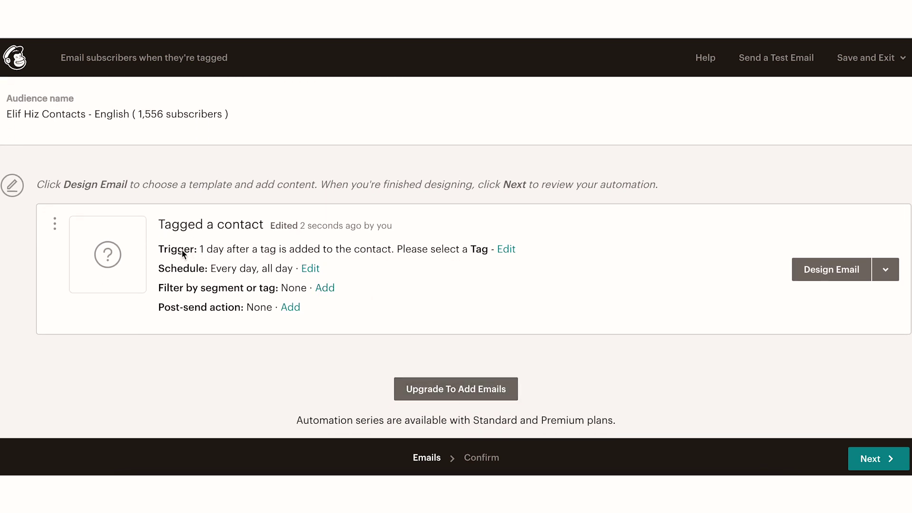
click(505, 250)
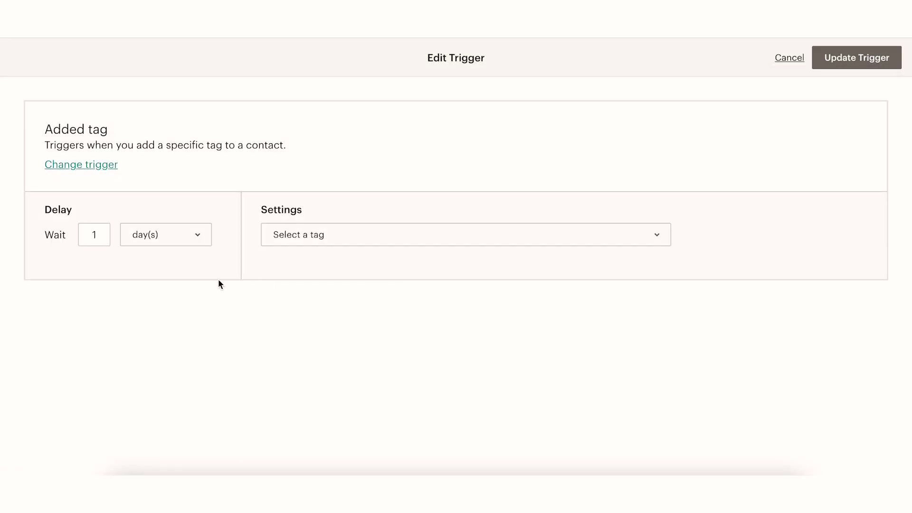
click(79, 227)
key(BackSpace)
text(4)
click(264, 297)
click(312, 240)
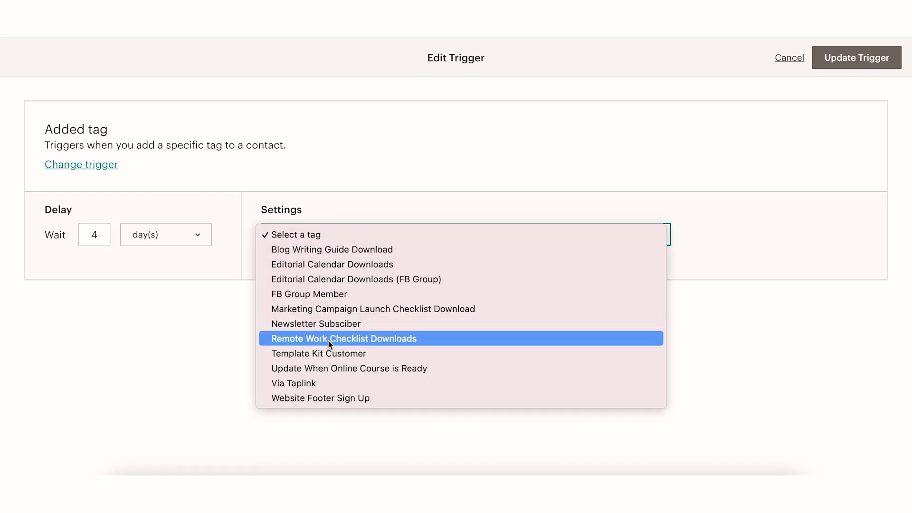
click(318, 370)
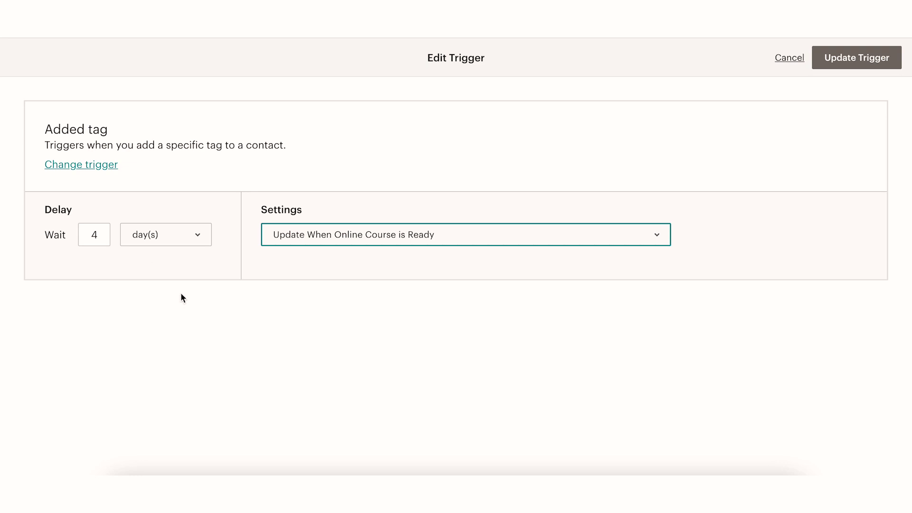
click(857, 66)
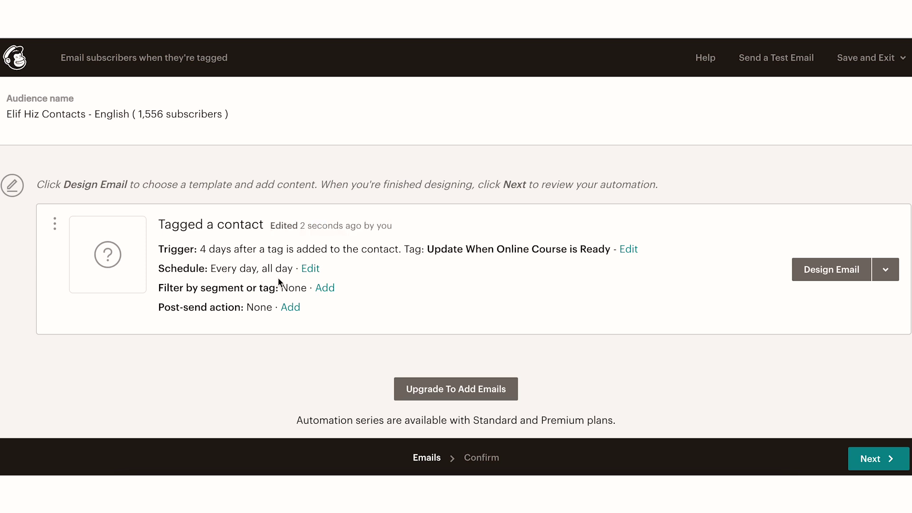
Try out the segment-or-tag filter's matching conditions and the Add tag post-send action, and cancel without saving
click(325, 289)
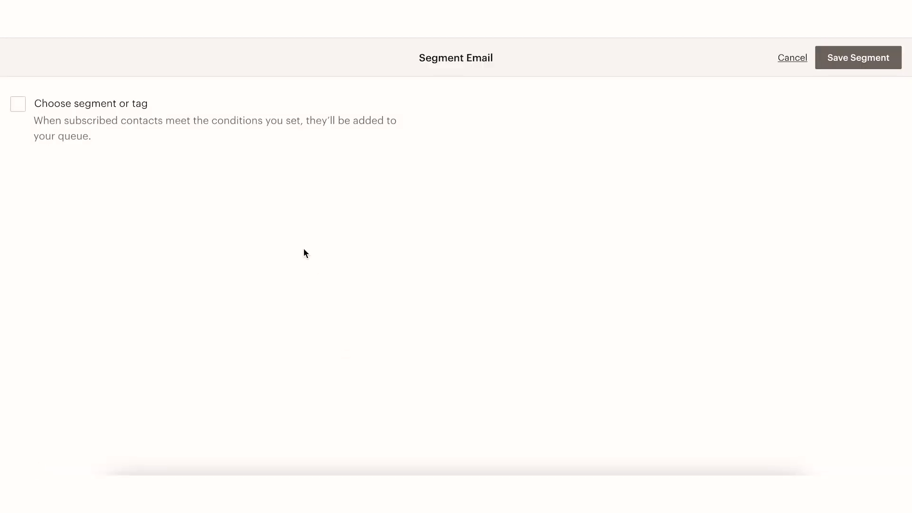
click(18, 105)
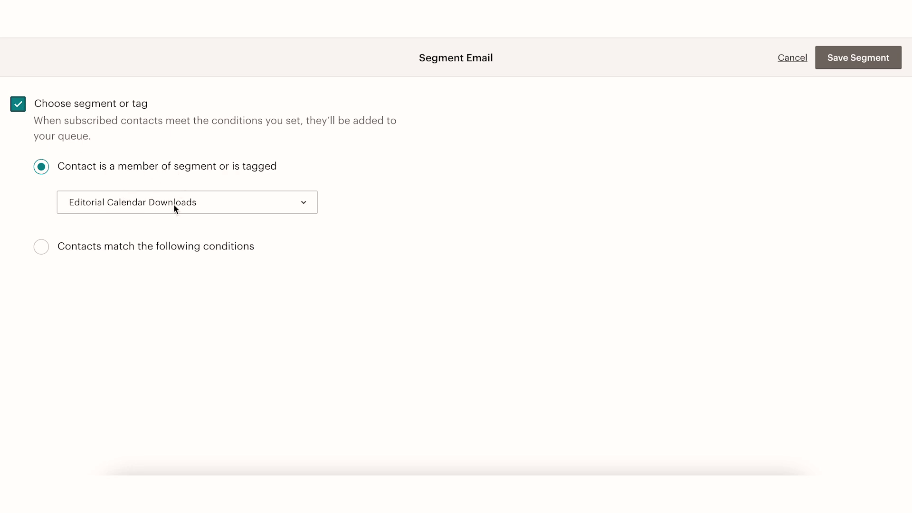
click(142, 246)
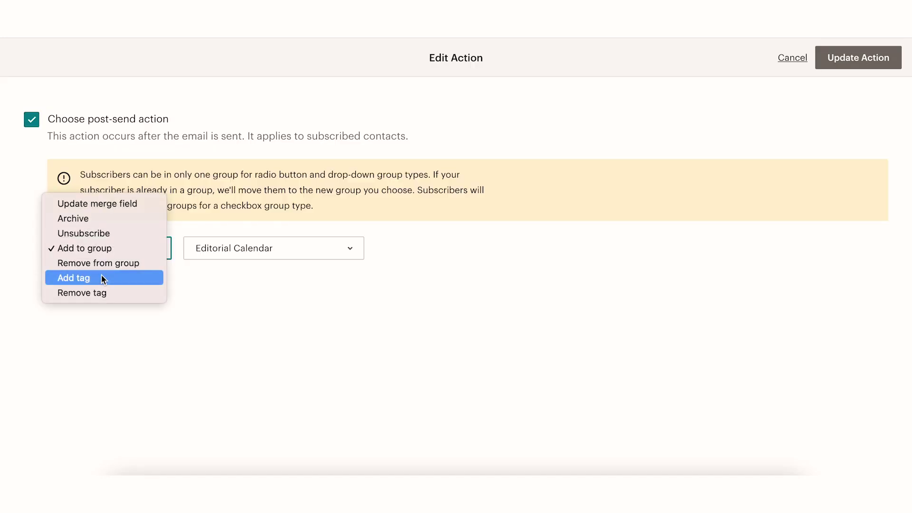
click(106, 277)
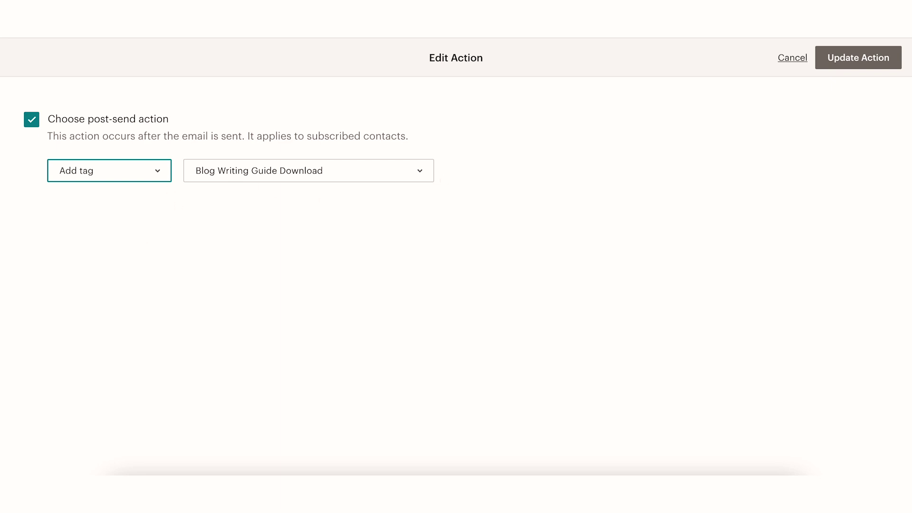
click(791, 59)
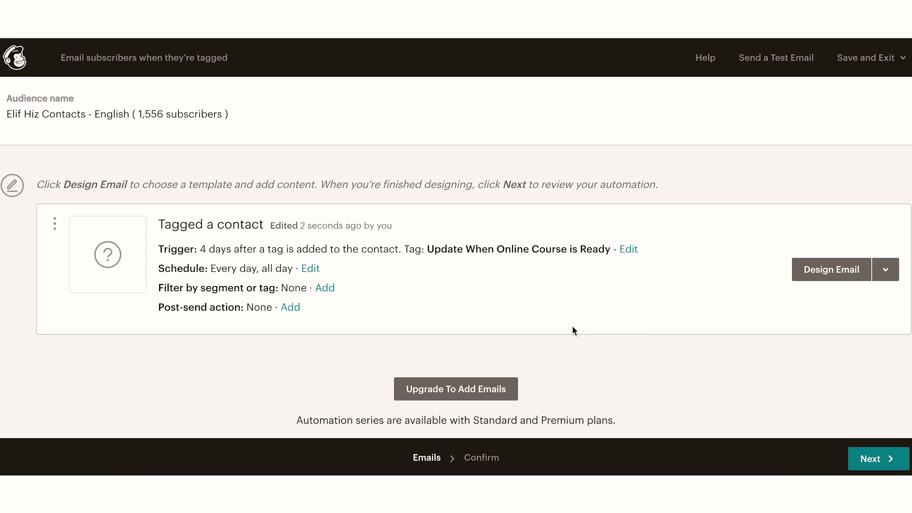
Start designing the Tagged a contact email, review its email information fields, and proceed to the template selection
click(821, 275)
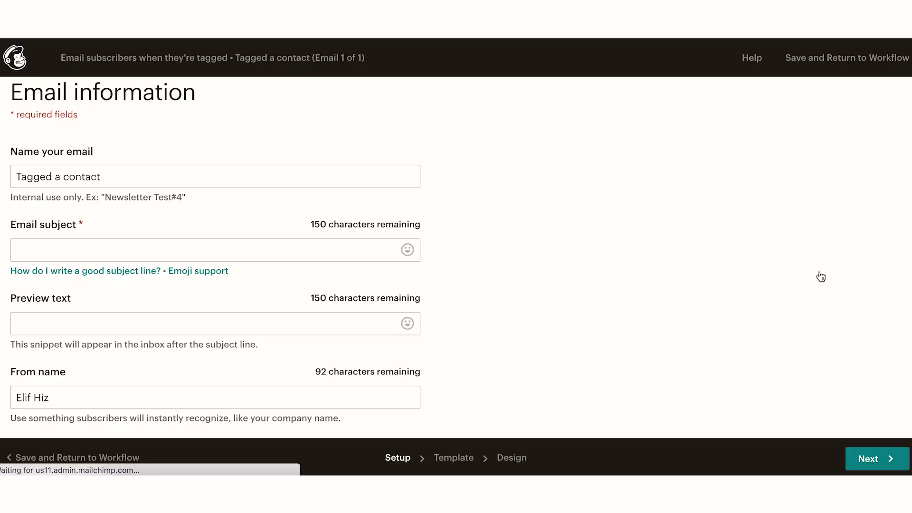
scroll(449, 335, down, 2)
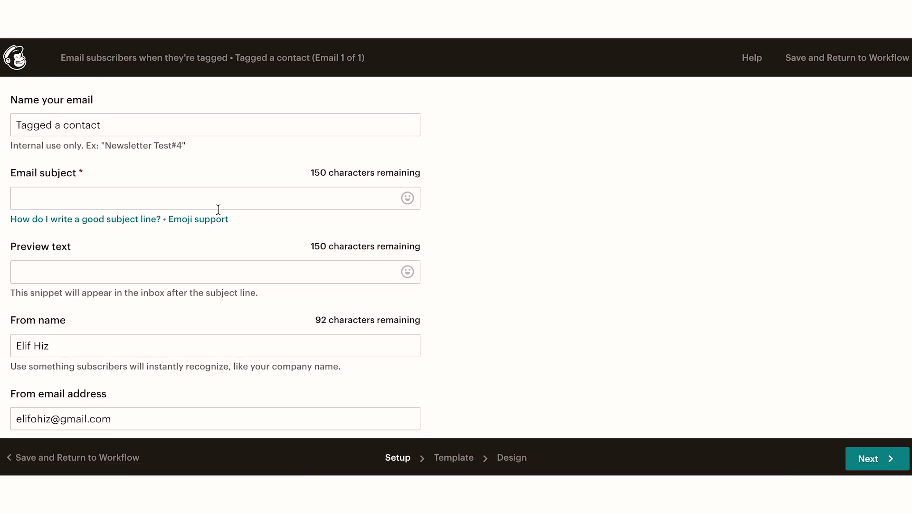
scroll(163, 309, down, 1)
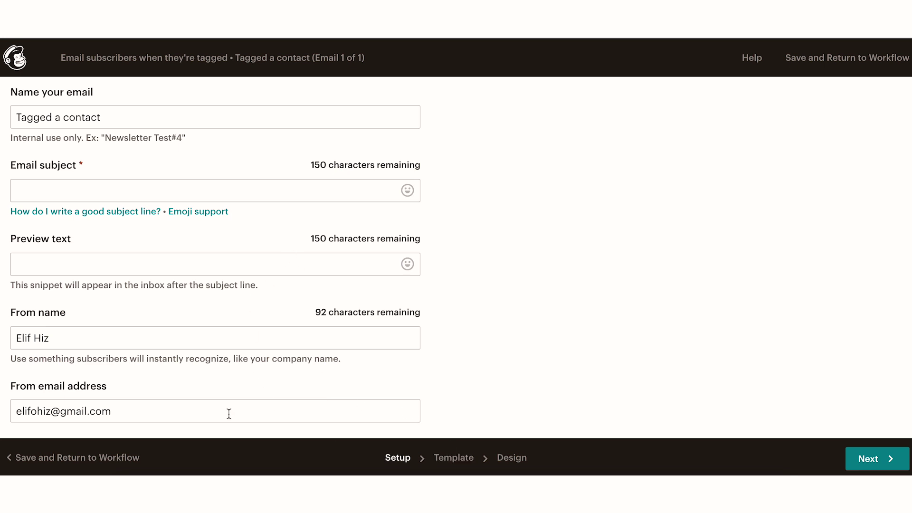
click(456, 459)
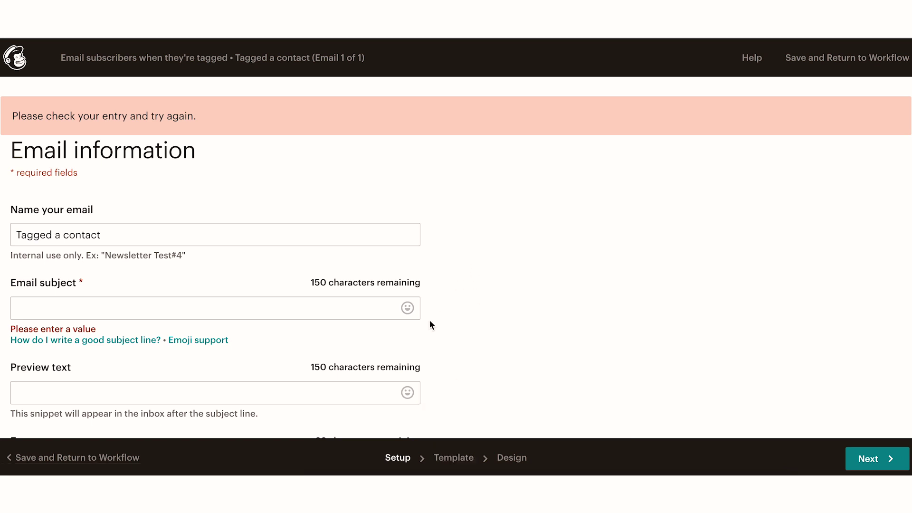
Browse the featured and basic email layouts and the available themes for the automation email
scroll(430, 325, down, 1)
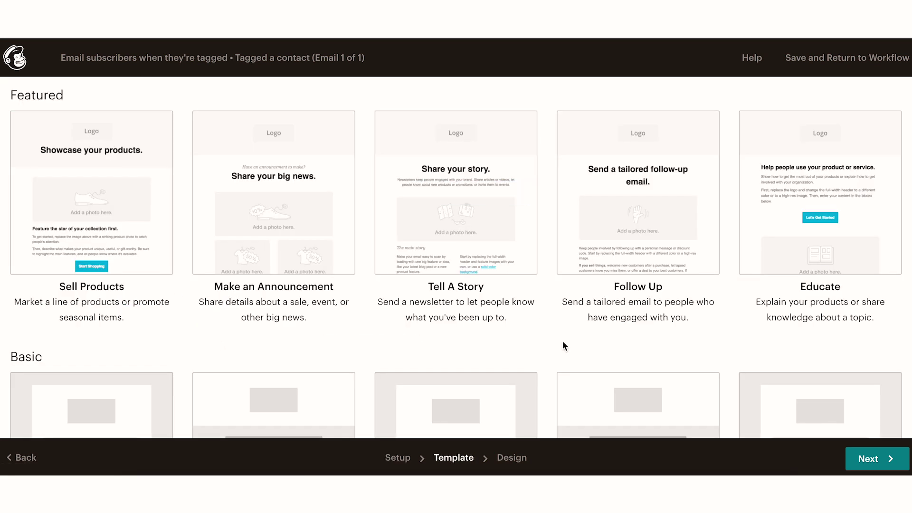
scroll(565, 350, down, 2)
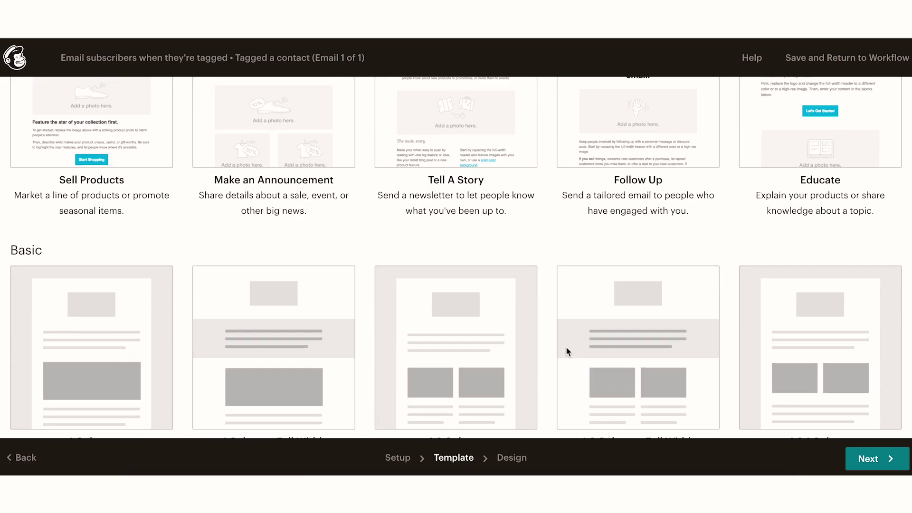
scroll(566, 346, up, 5)
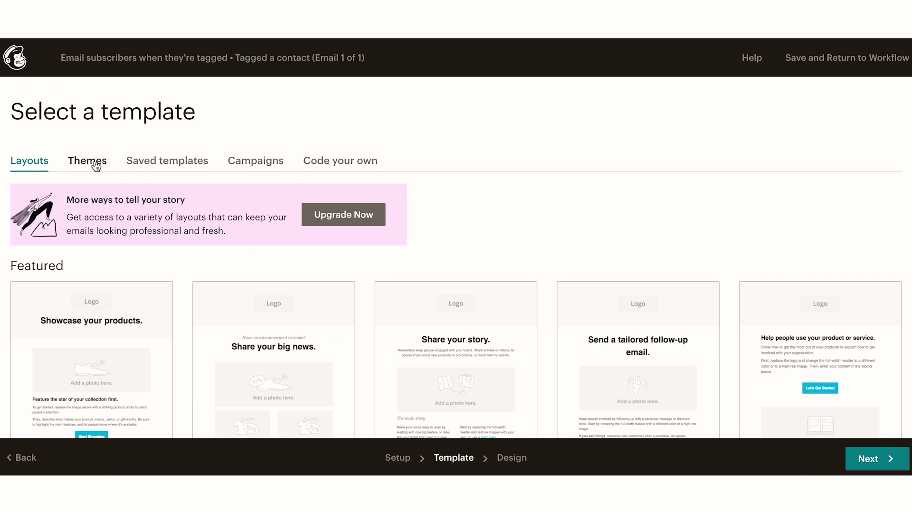
click(95, 163)
scroll(177, 284, down, 2)
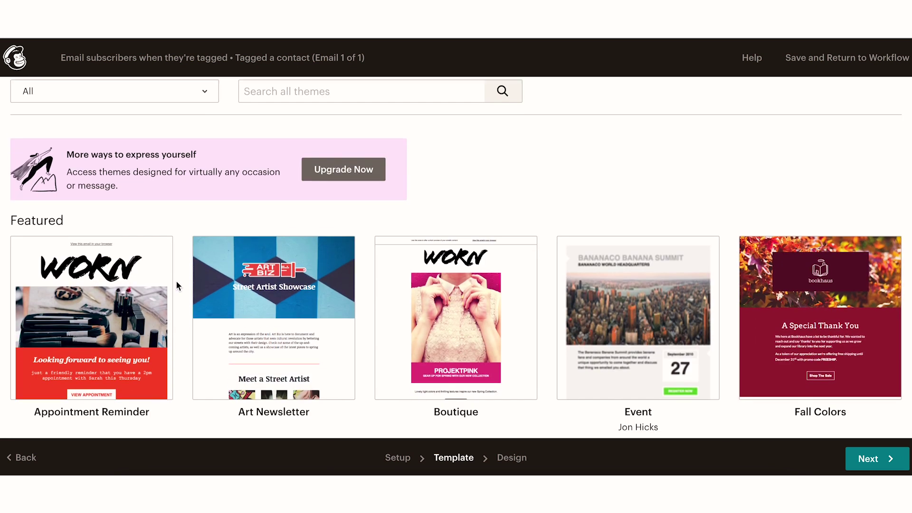
scroll(590, 347, down, 6)
scroll(571, 328, up, 9)
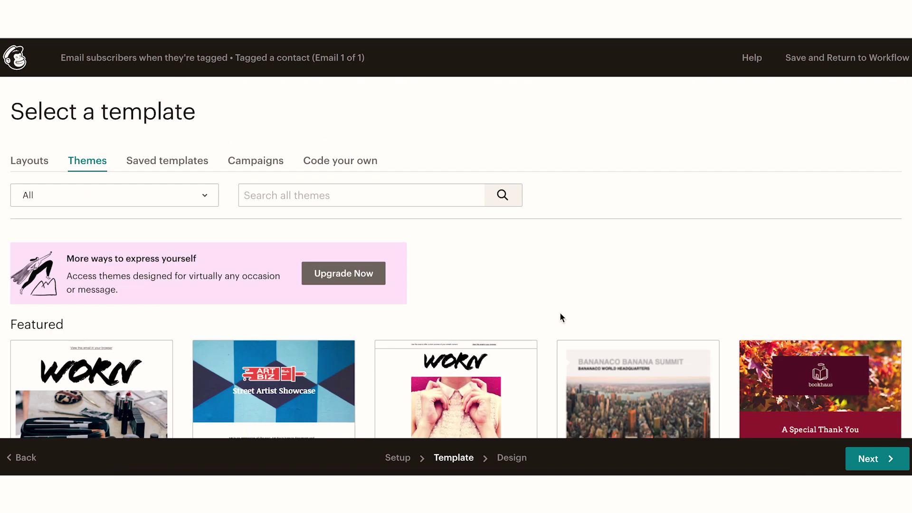
Examine the saved templates and the recently sent campaigns that can be reused for the automation email
click(177, 163)
scroll(171, 334, down, 1)
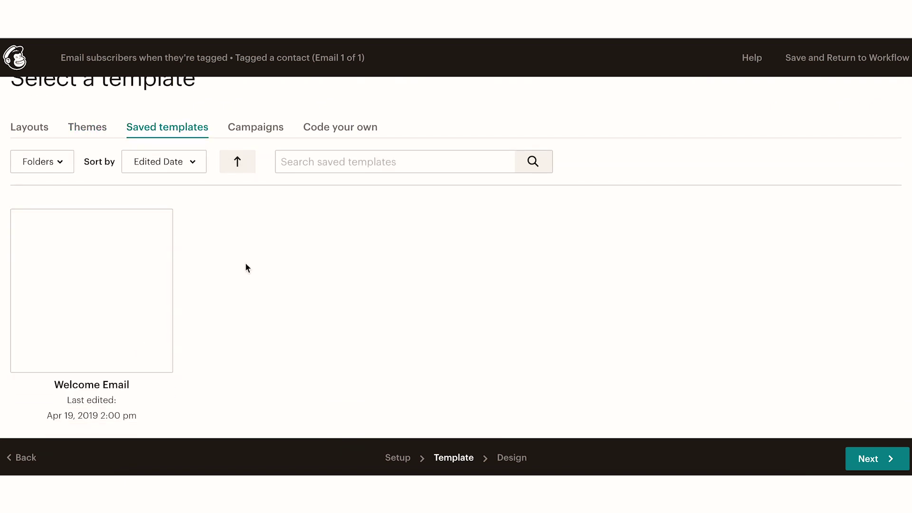
click(254, 130)
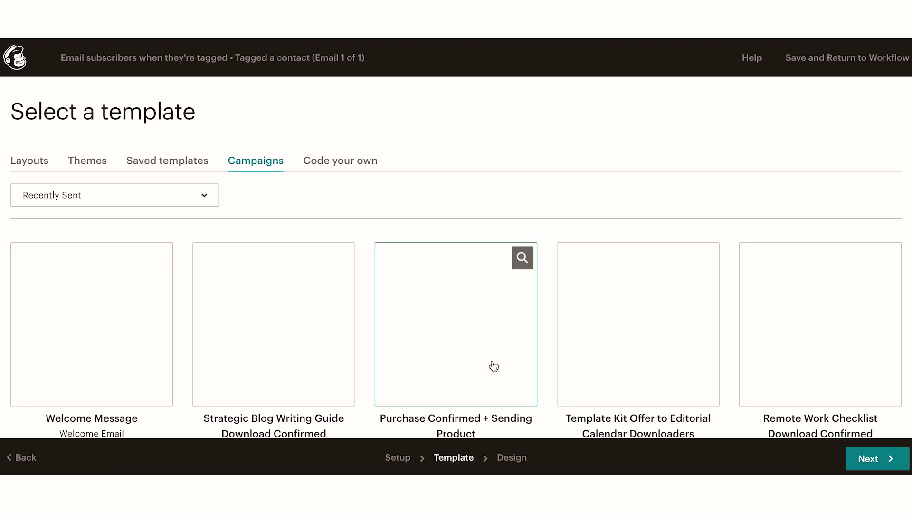
scroll(676, 379, down, 1)
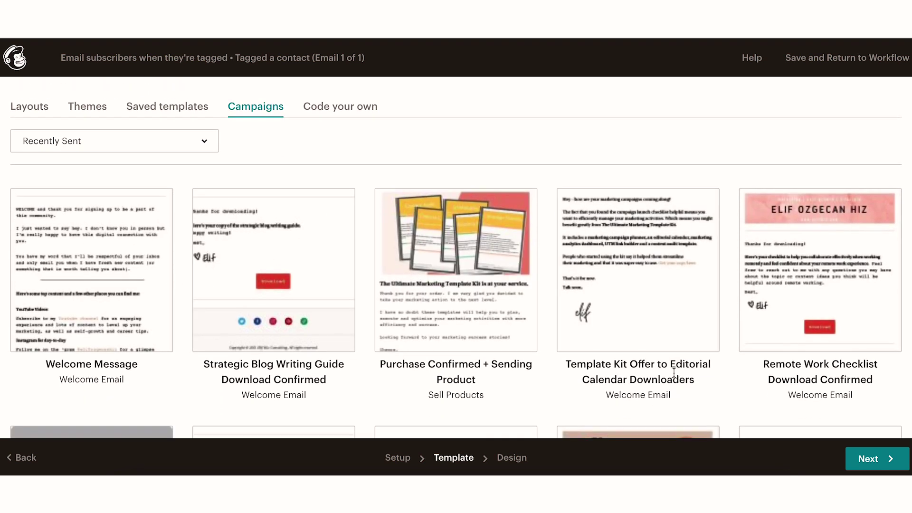
scroll(626, 373, down, 3)
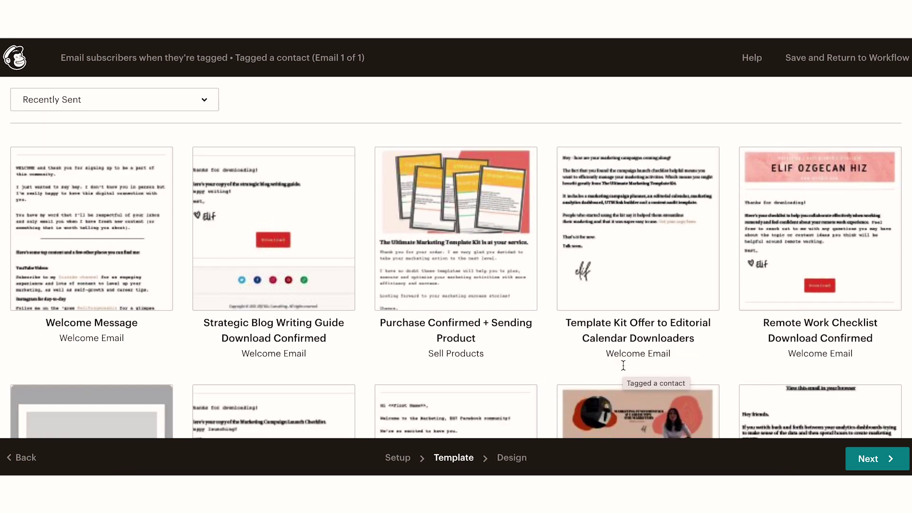
Reuse the recently sent Welcome Message campaign as the email's template and continue to its design
click(85, 316)
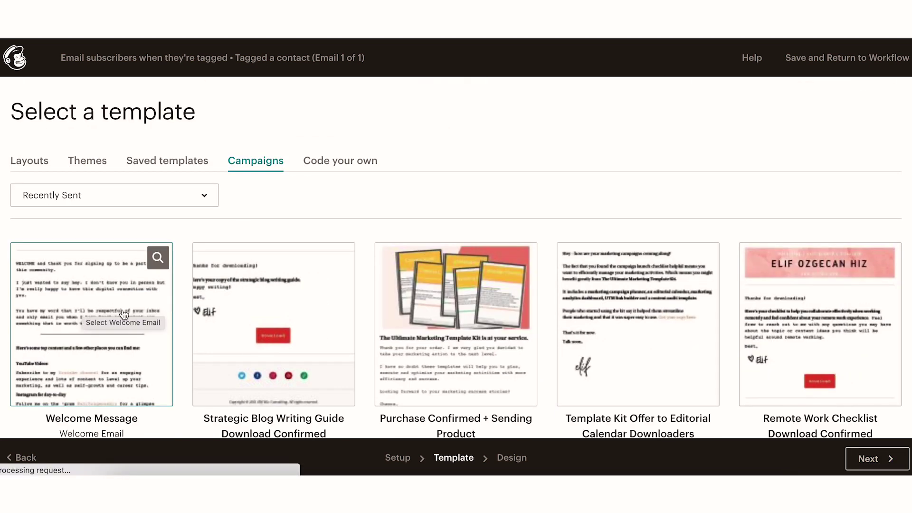
scroll(121, 333, down, 2)
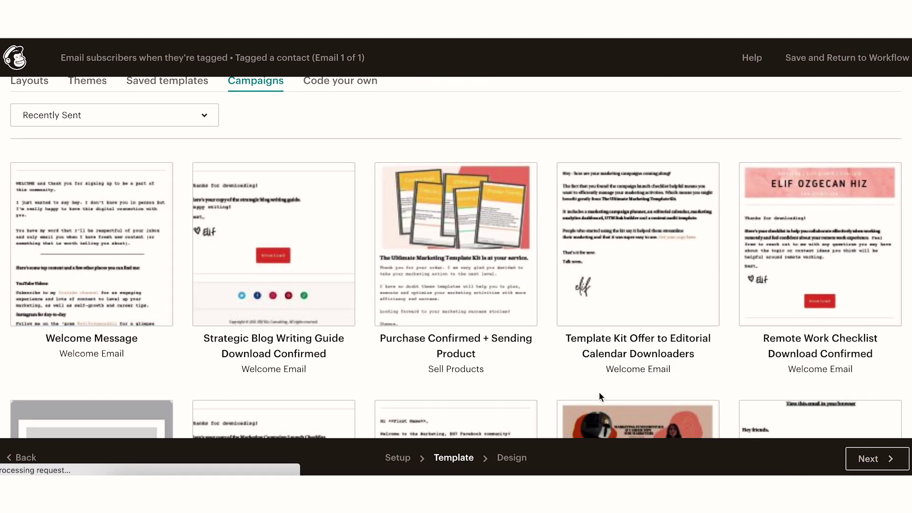
click(876, 459)
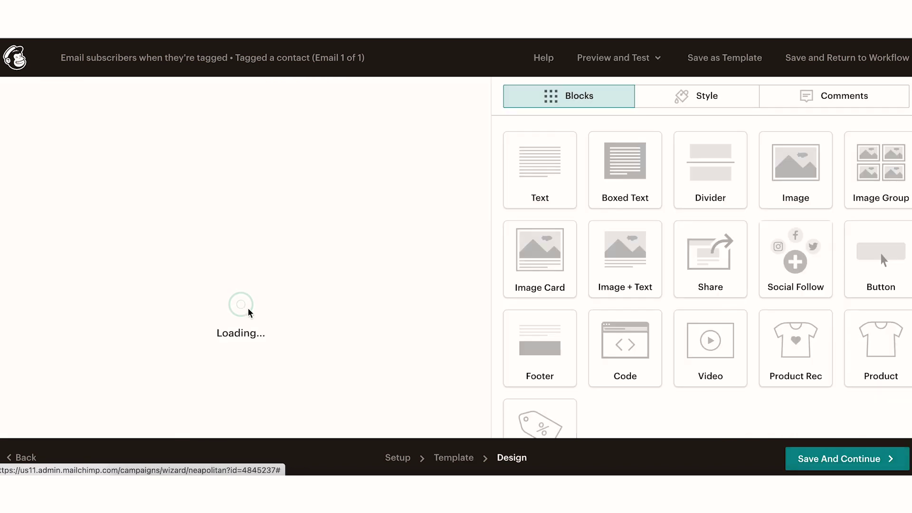
Review the welcome email's content from greeting to signature, then save the design and continue to the automation workflow
scroll(337, 325, down, 12)
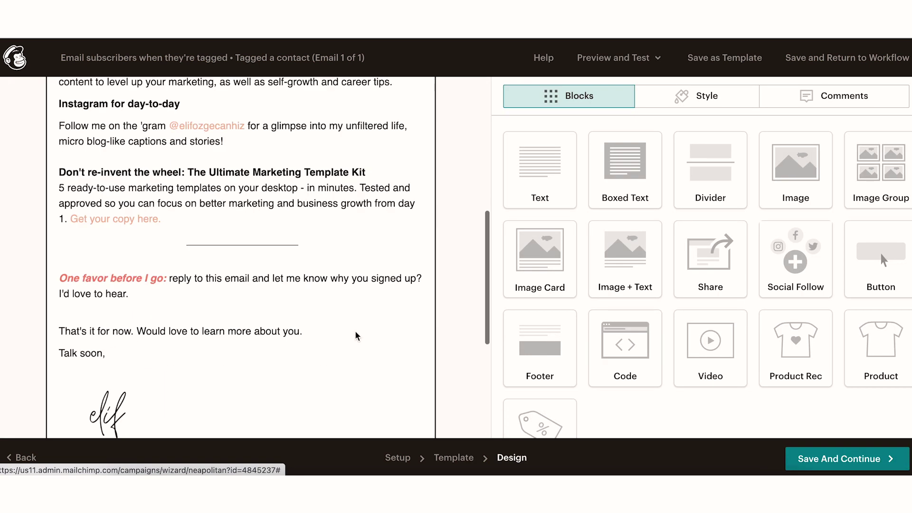
scroll(354, 259, up, 10)
scroll(346, 320, down, 2)
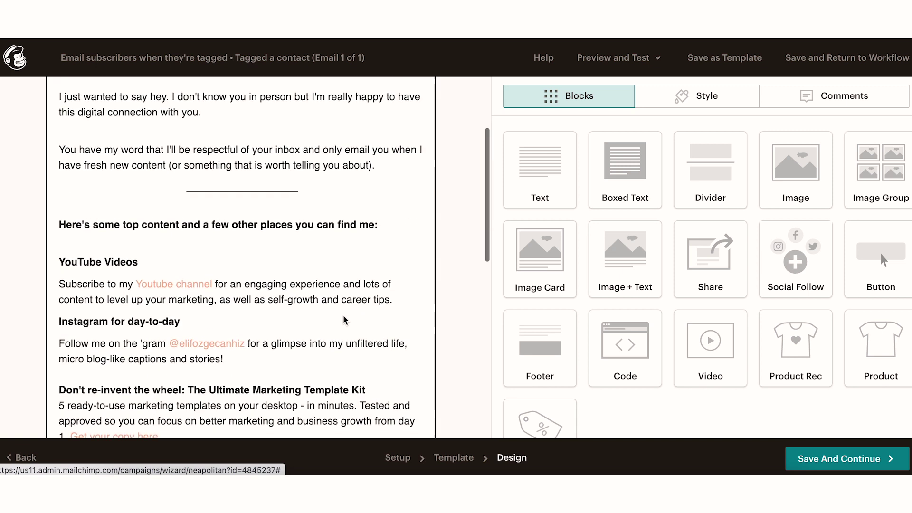
scroll(345, 321, down, 1)
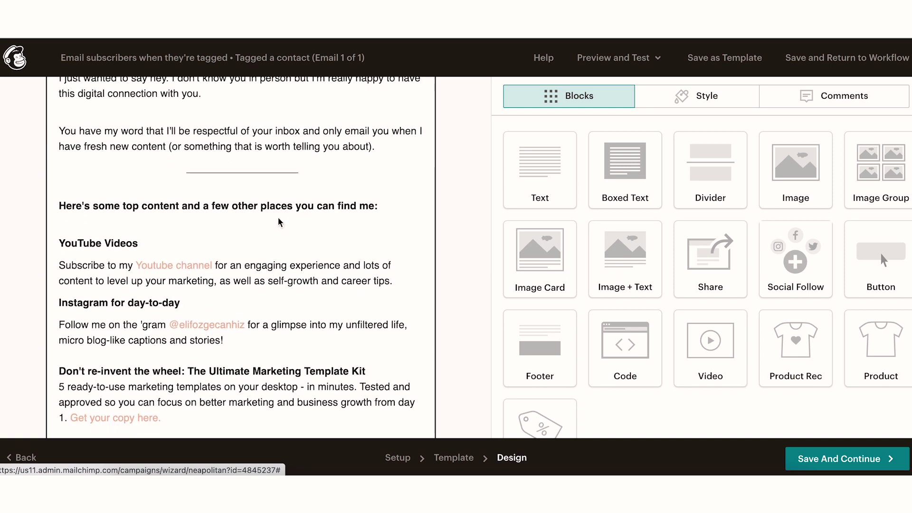
scroll(290, 200, up, 3)
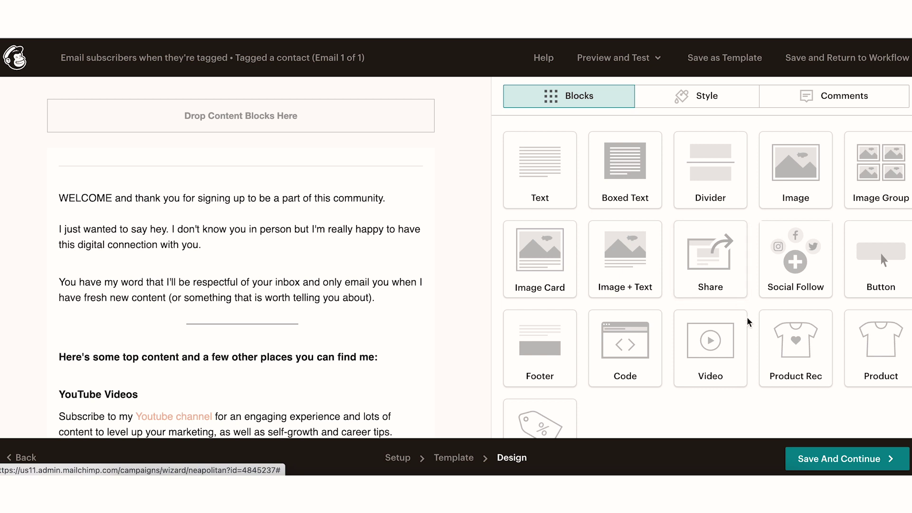
click(858, 464)
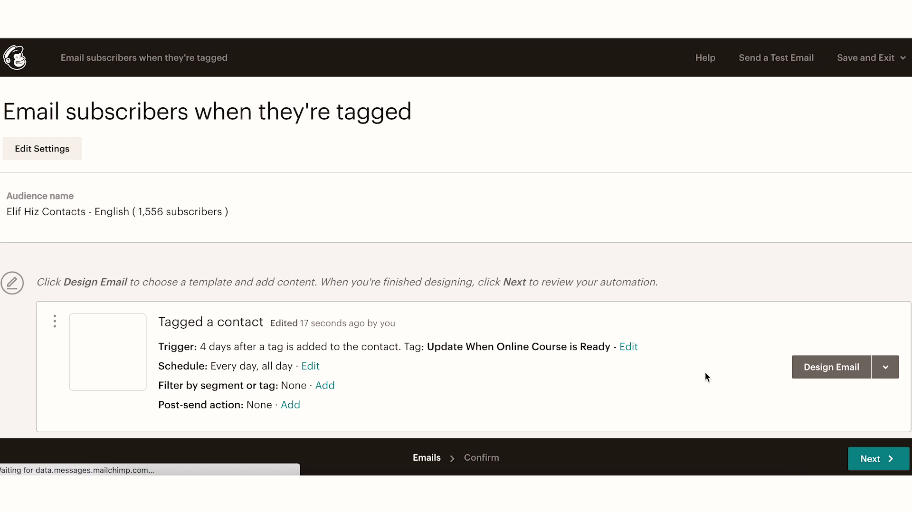
Proceed to the workflow confirmation and review its audience, tracking and Tagged a contact email settings
scroll(705, 372, down, 3)
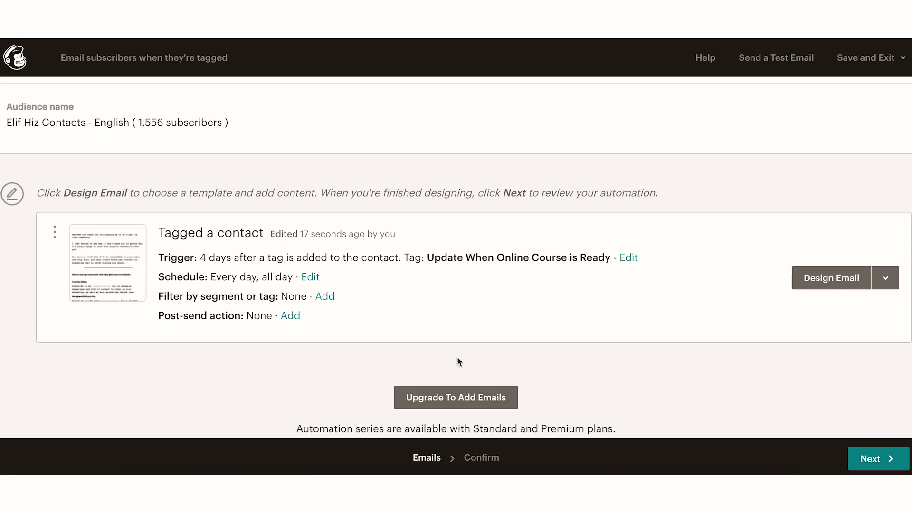
click(872, 459)
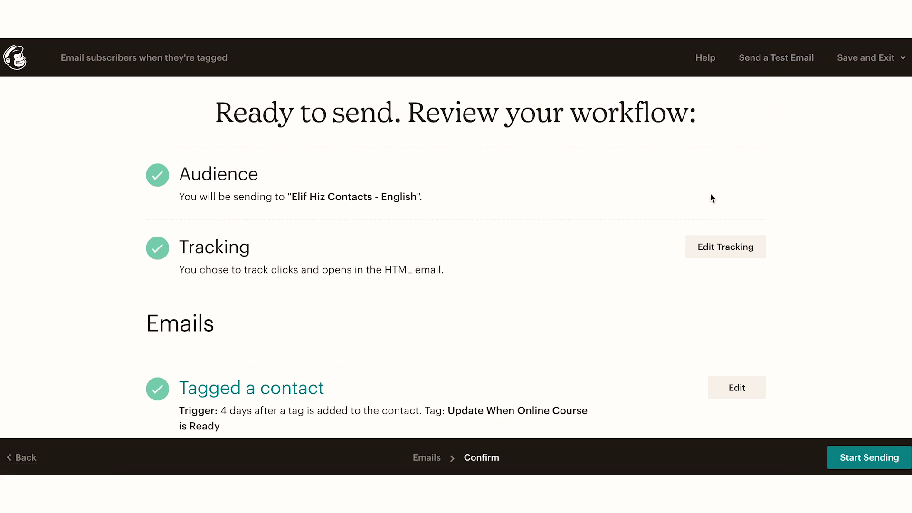
scroll(491, 234, down, 1)
scroll(491, 234, up, 1)
scroll(594, 285, down, 1)
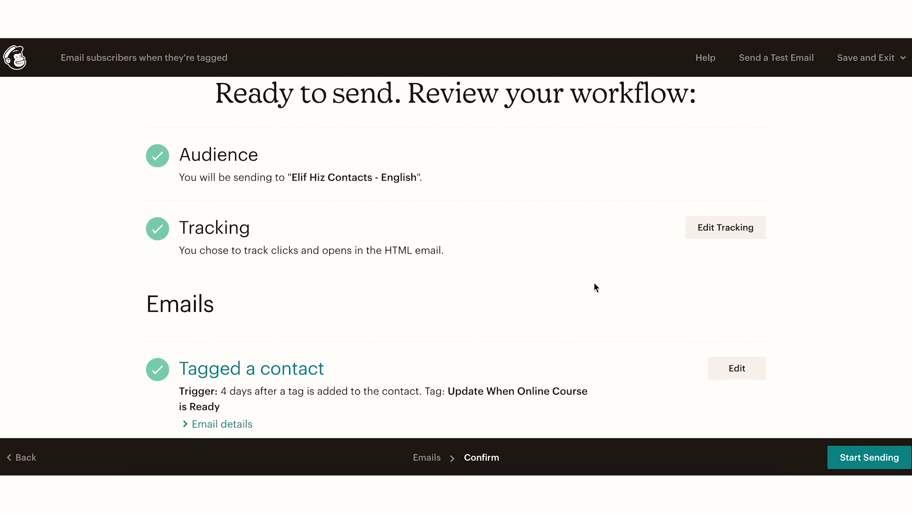